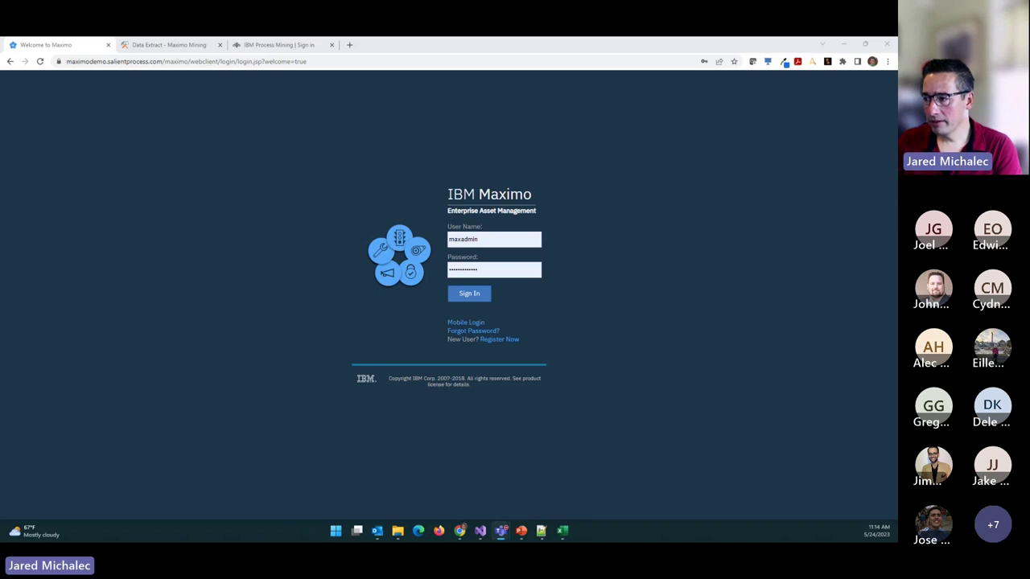
Sign in to Maximo with the prefilled credentials and list all BEDFORD work orders in Work Order Tracking
{"action": "left_click", "coordinate": [465, 299]}
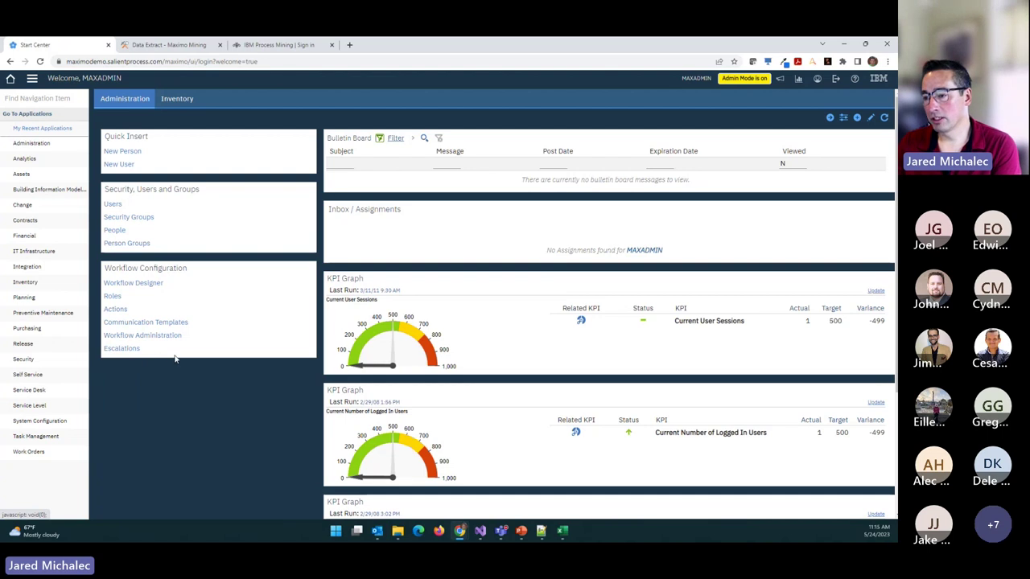
{"action": "mouse_move", "coordinate": [23, 458]}
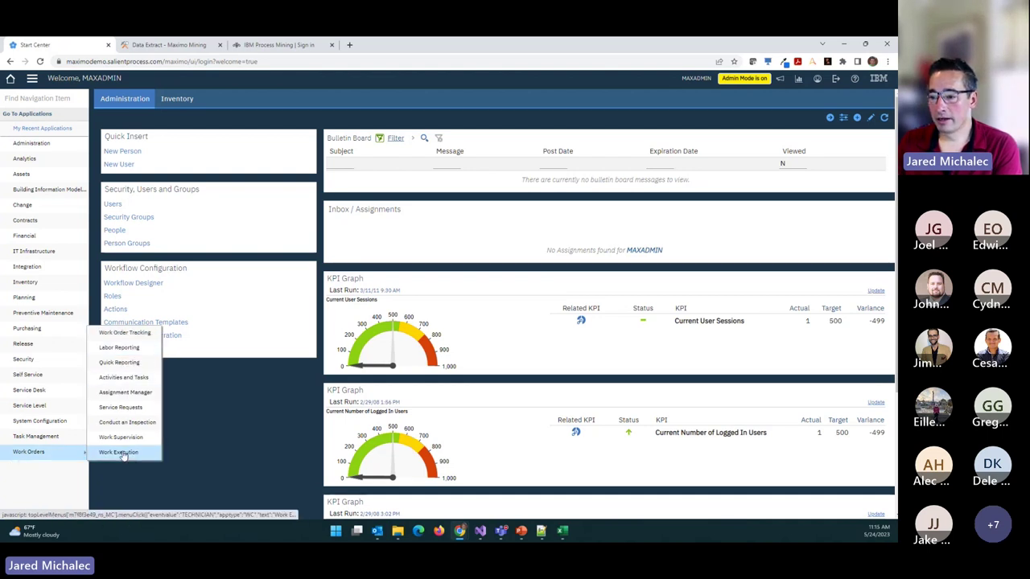
{"action": "left_click", "coordinate": [125, 333]}
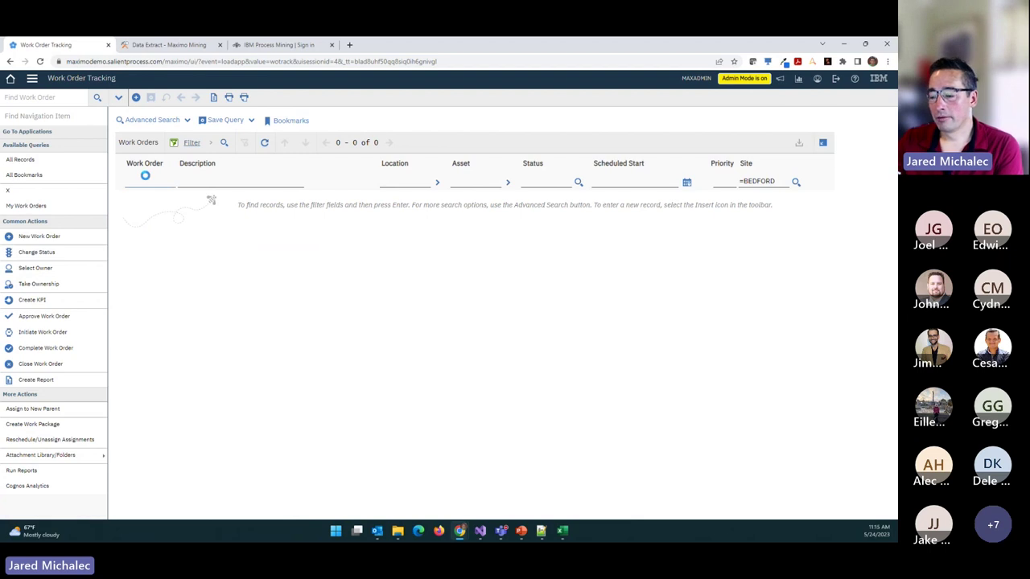
{"action": "key", "text": "Return"}
{"action": "scroll", "coordinate": [473, 294], "scroll_direction": "down", "scroll_amount": 1}
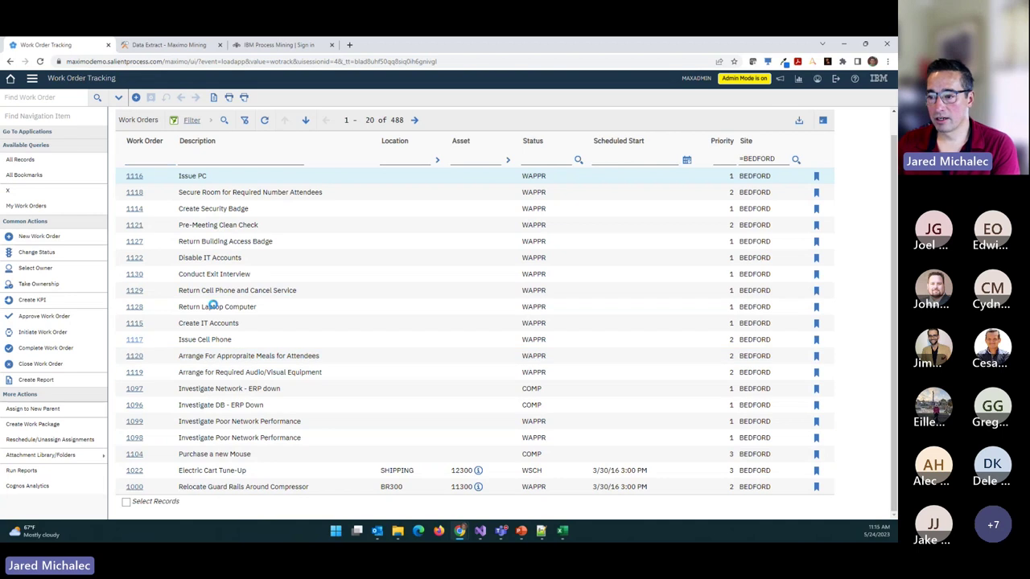
Open the Issue Cell Phone work order and review its details down to the Scheduling Information and Responsibility sections
{"action": "left_click", "coordinate": [133, 339]}
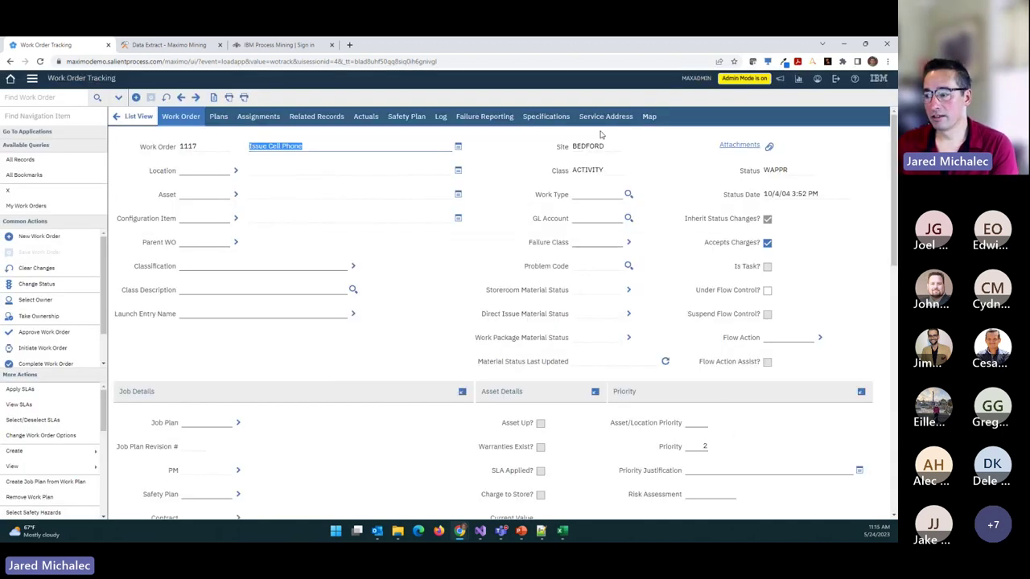
{"action": "scroll", "coordinate": [537, 206], "scroll_direction": "down", "scroll_amount": 2}
{"action": "scroll", "coordinate": [537, 207], "scroll_direction": "down", "scroll_amount": 5}
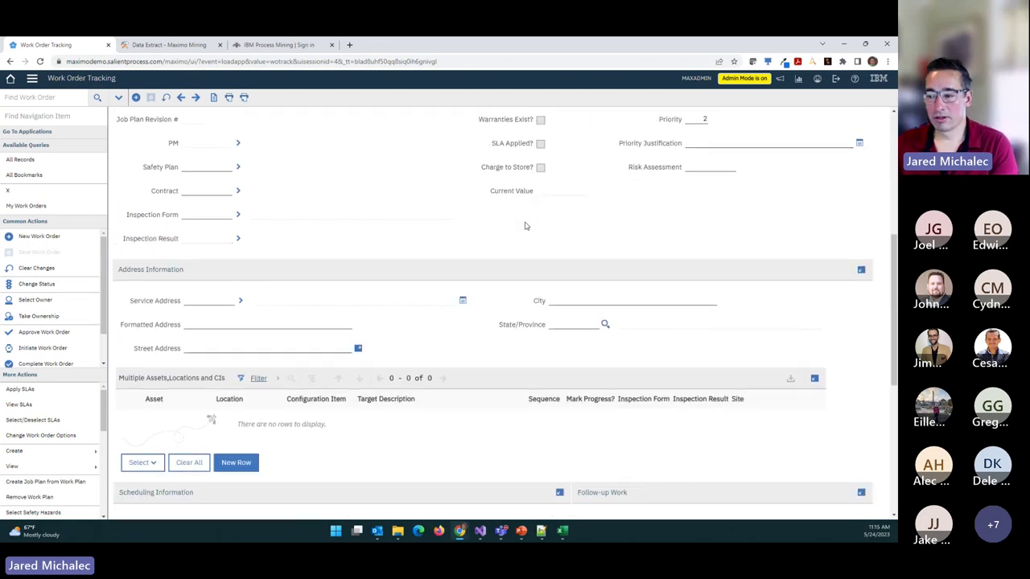
{"action": "scroll", "coordinate": [525, 225], "scroll_direction": "down", "scroll_amount": 2}
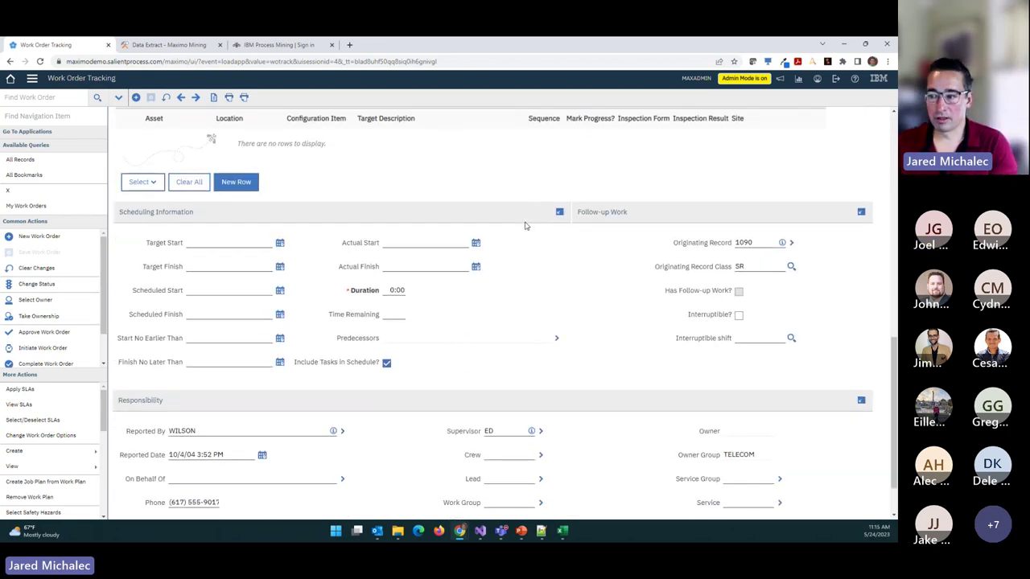
{"action": "scroll", "coordinate": [524, 233], "scroll_direction": "down", "scroll_amount": 1}
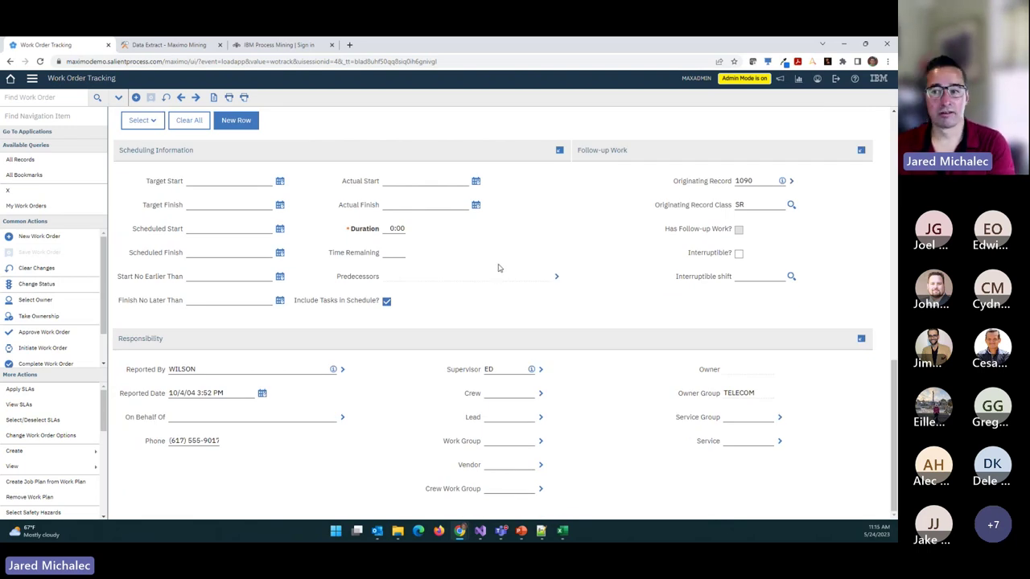
Leave the work order record and return to the Maximo Start Center
{"action": "left_click", "coordinate": [9, 61]}
{"action": "left_click", "coordinate": [481, 114]}
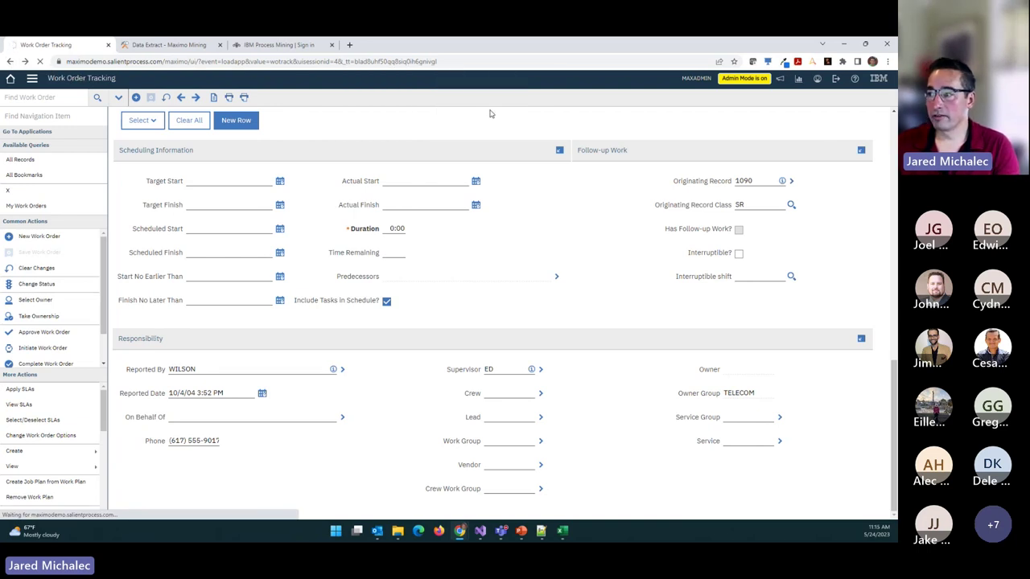
{"action": "left_click", "coordinate": [39, 61]}
{"action": "left_click", "coordinate": [482, 131]}
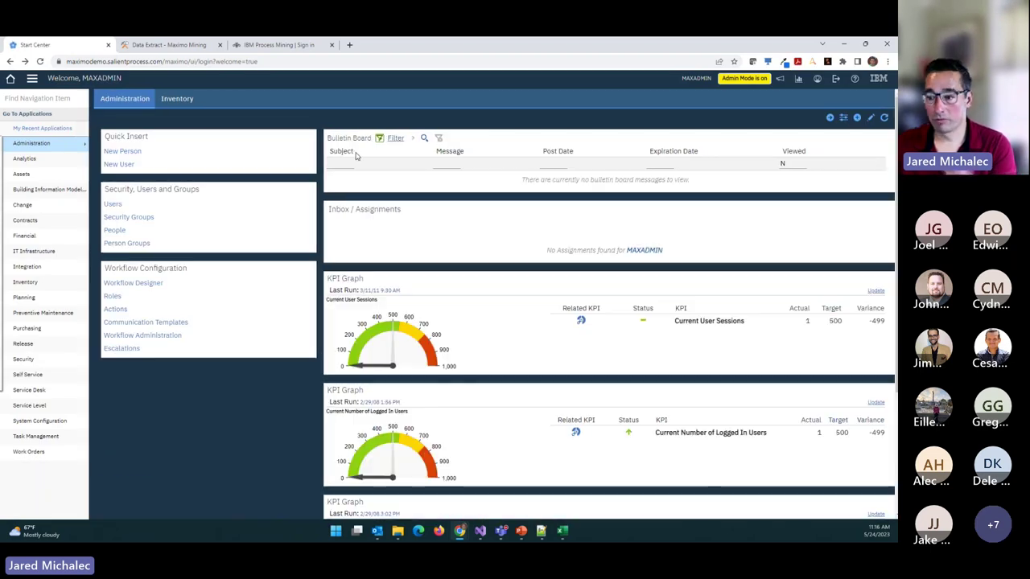
List all processes in Workflow Designer and open revision 11 of the SR Service Request Process
{"action": "left_click", "coordinate": [131, 283]}
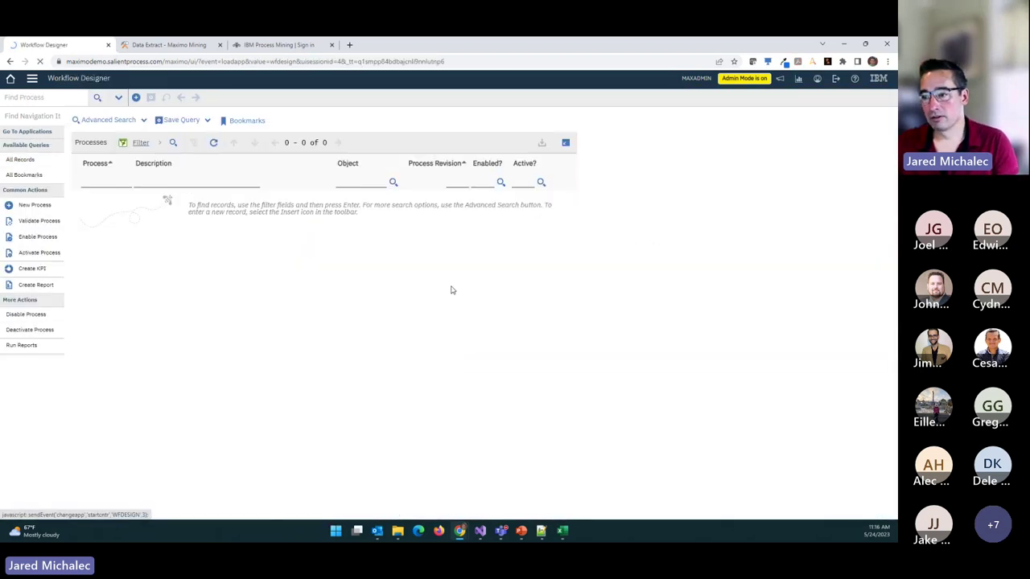
{"action": "key", "text": "Return"}
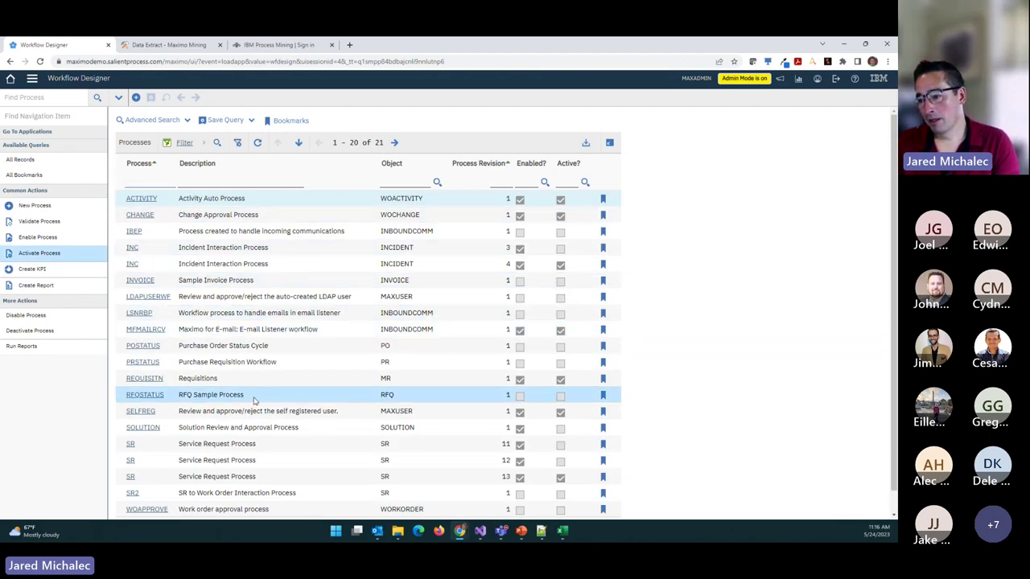
{"action": "left_click", "coordinate": [132, 445]}
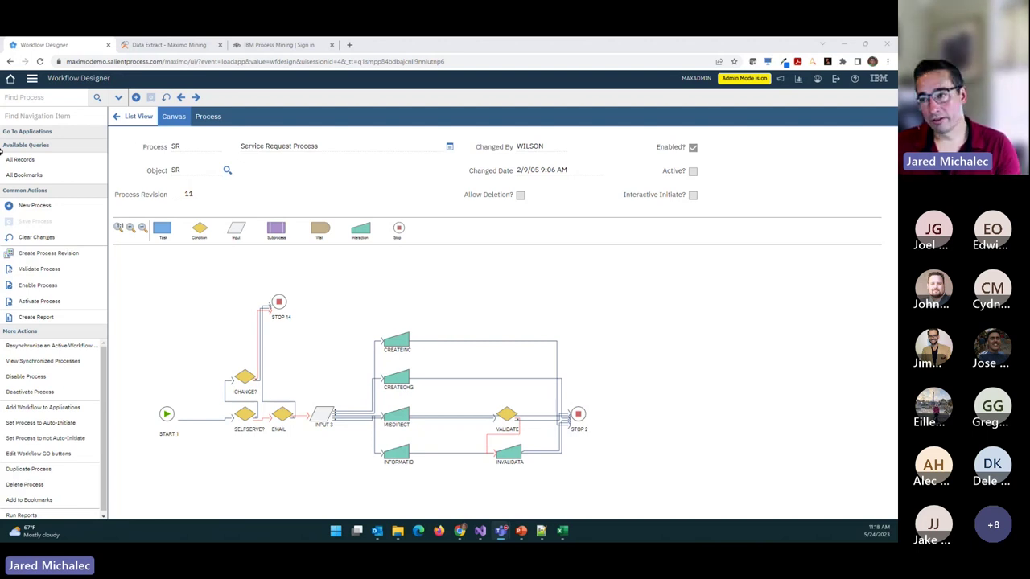
Switch to Maximo Mining and get a process extract of Work Orders with a 500 record limit and no status filter
{"action": "left_click", "coordinate": [157, 47]}
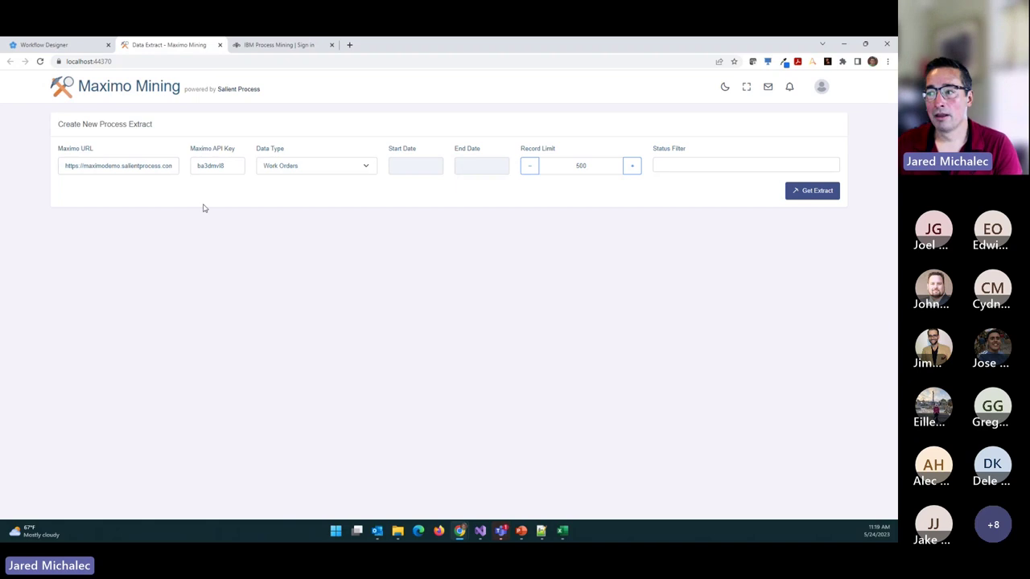
{"action": "left_click", "coordinate": [364, 169]}
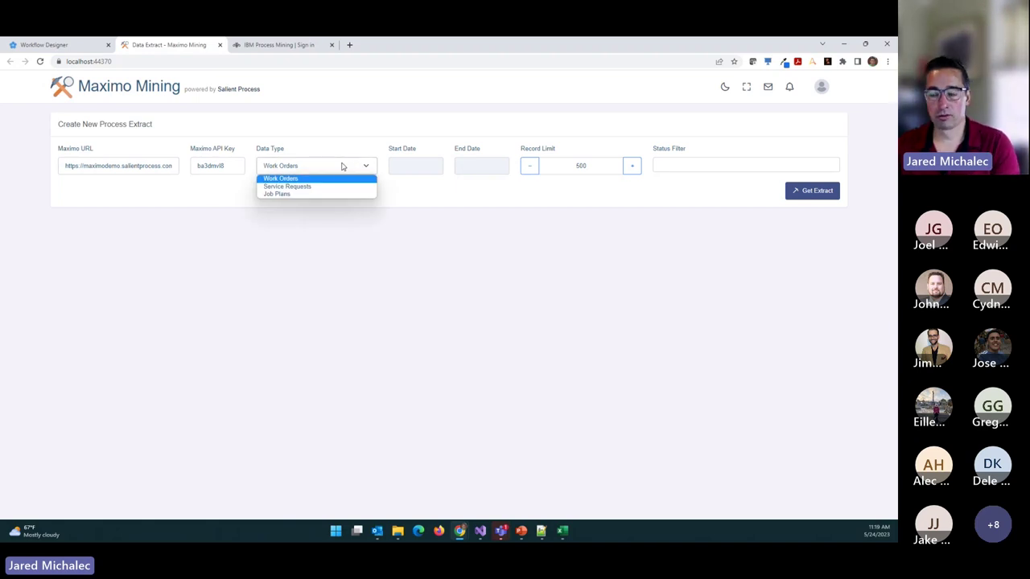
{"action": "left_click", "coordinate": [346, 165]}
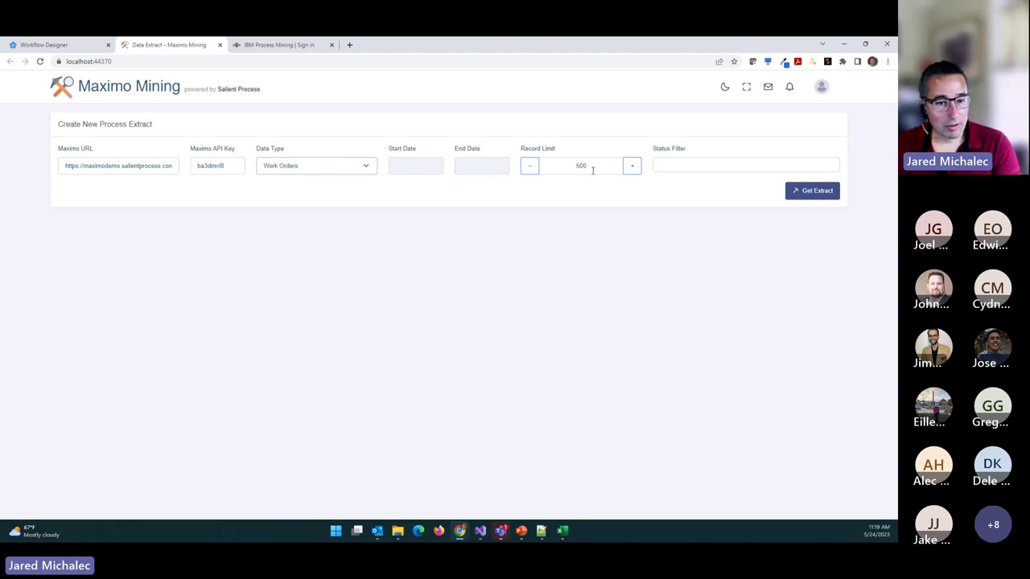
{"action": "left_click", "coordinate": [719, 166]}
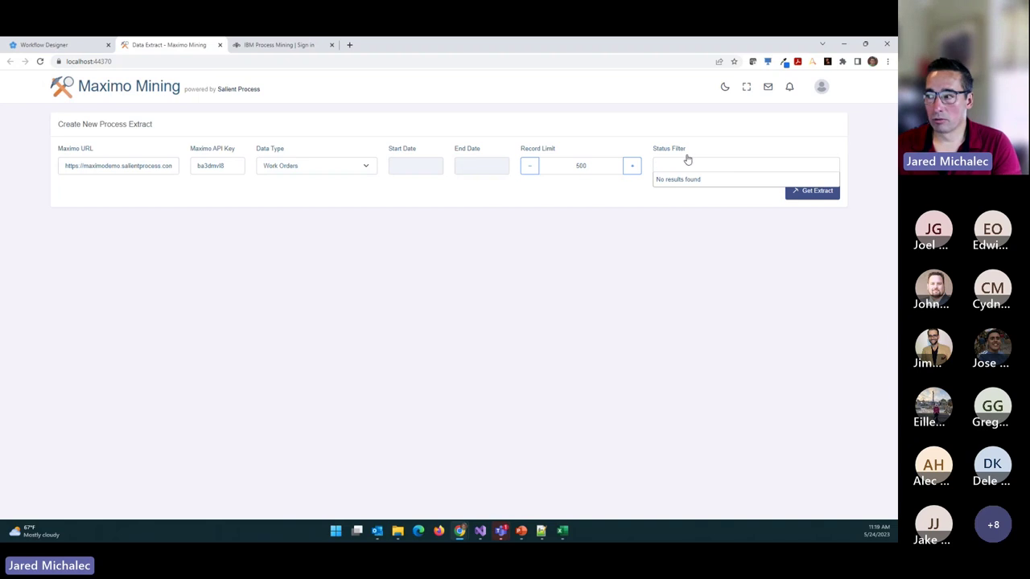
{"action": "left_click", "coordinate": [580, 107]}
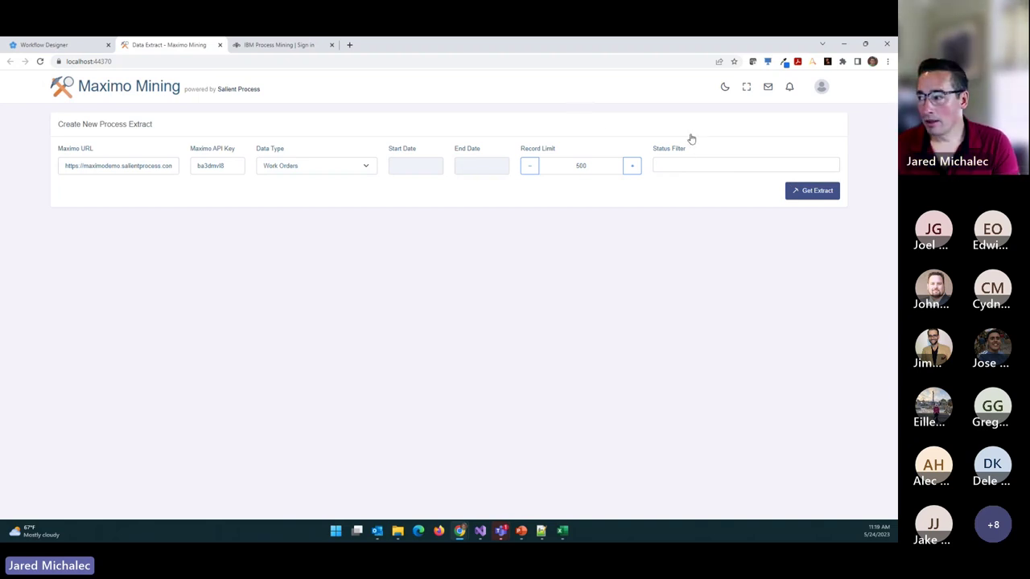
{"action": "left_click", "coordinate": [832, 190]}
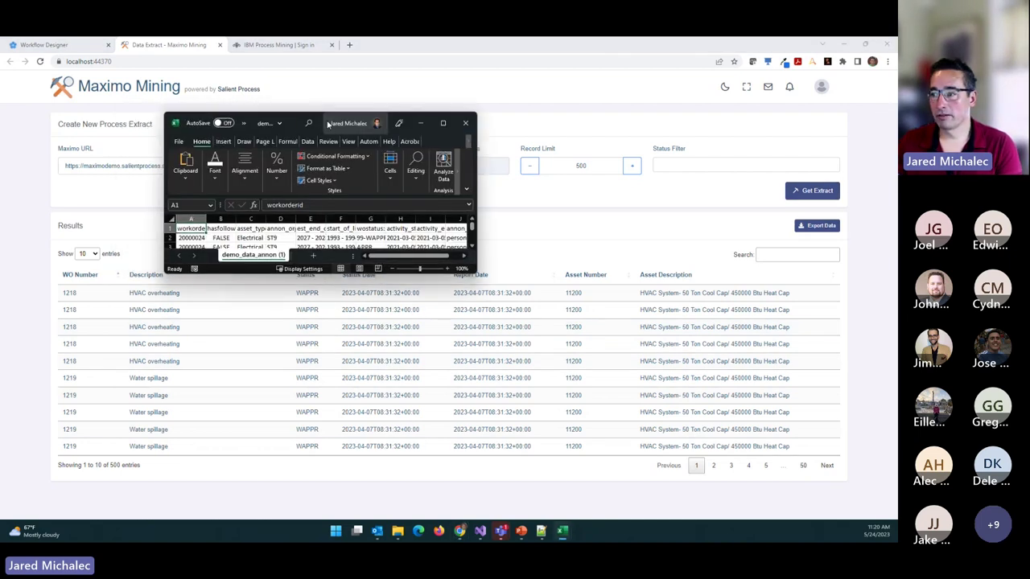
Maximize the demo_data_annon (1).csv workbook in Excel and auto-fit the width of all its columns
{"action": "left_click", "coordinate": [443, 124]}
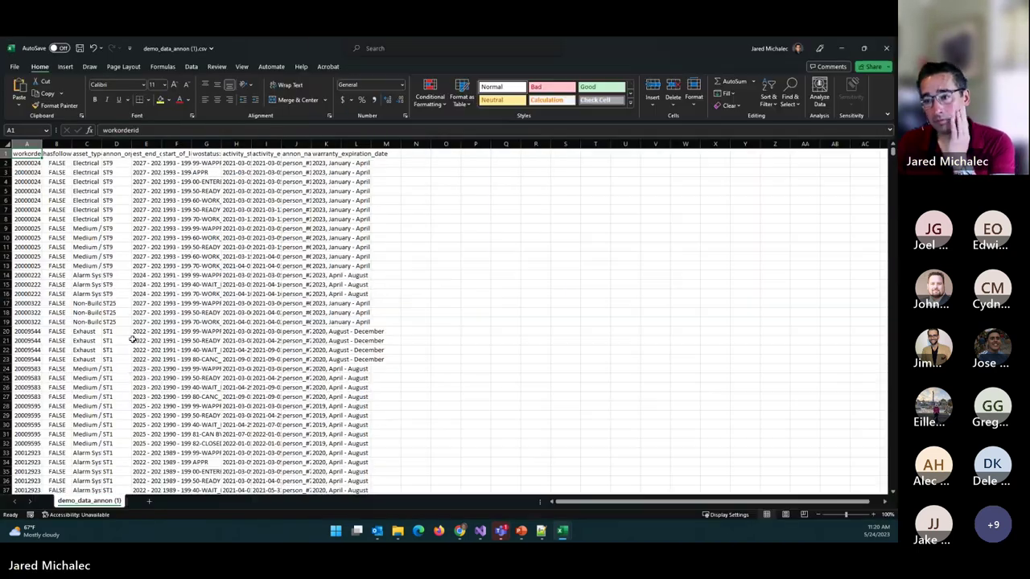
{"action": "left_click", "coordinate": [6, 145]}
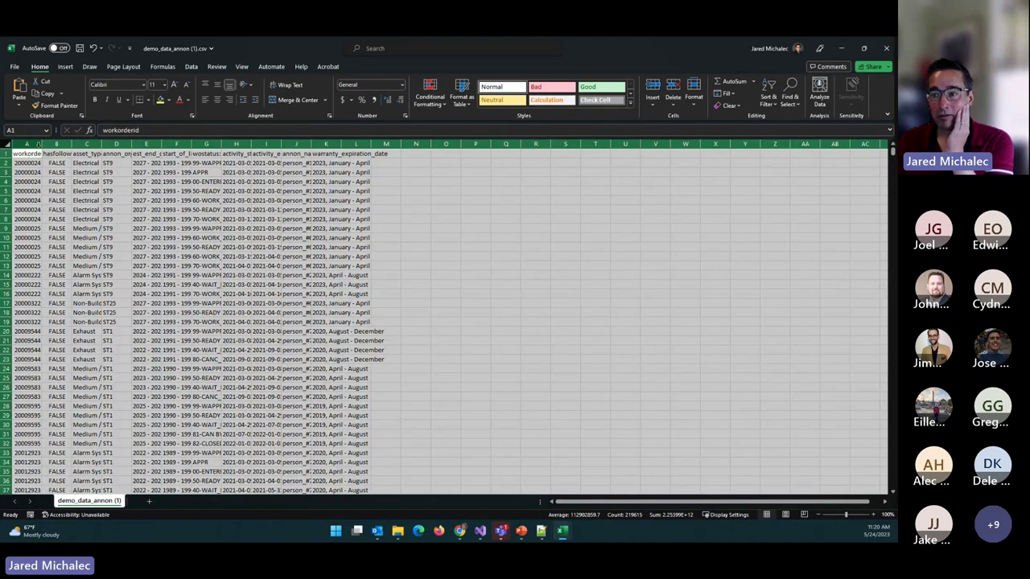
{"action": "double_click", "coordinate": [41, 145]}
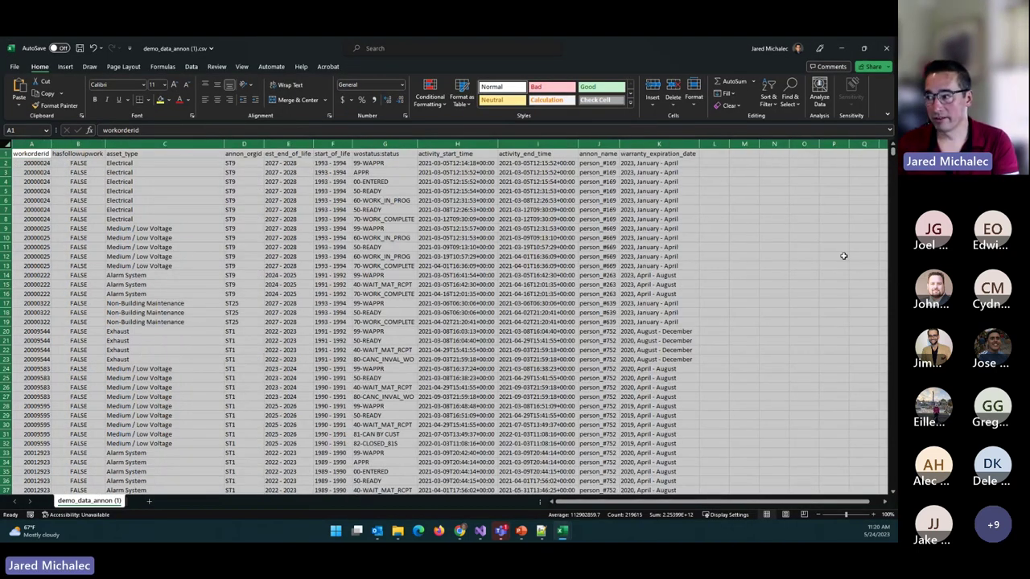
{"action": "left_click", "coordinate": [822, 249]}
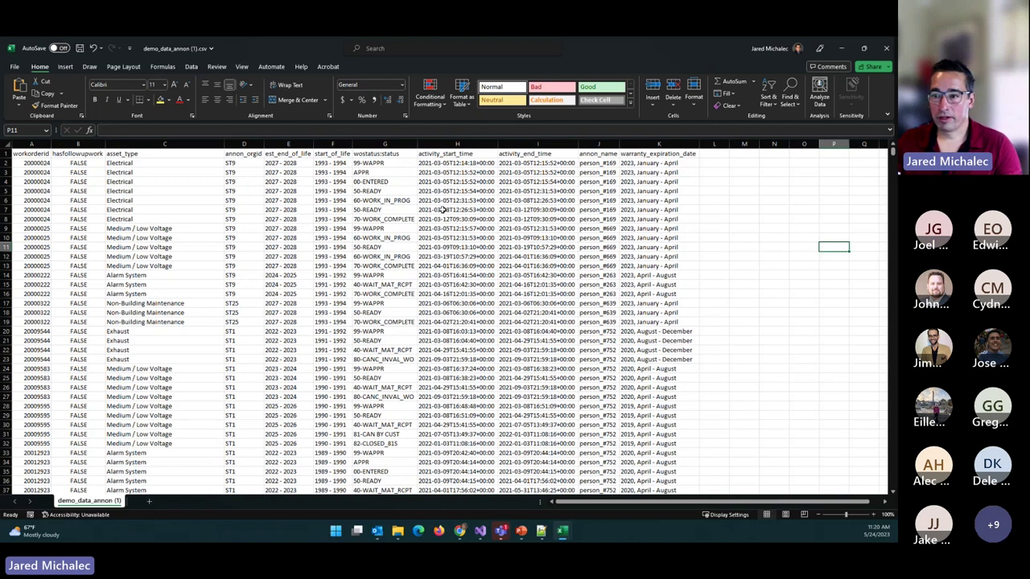
Examine the extract's columns for work order ID, follow-up work, asset type, organization, life dates, person and warranty expiration
{"action": "left_click", "coordinate": [31, 143]}
{"action": "left_click", "coordinate": [127, 143]}
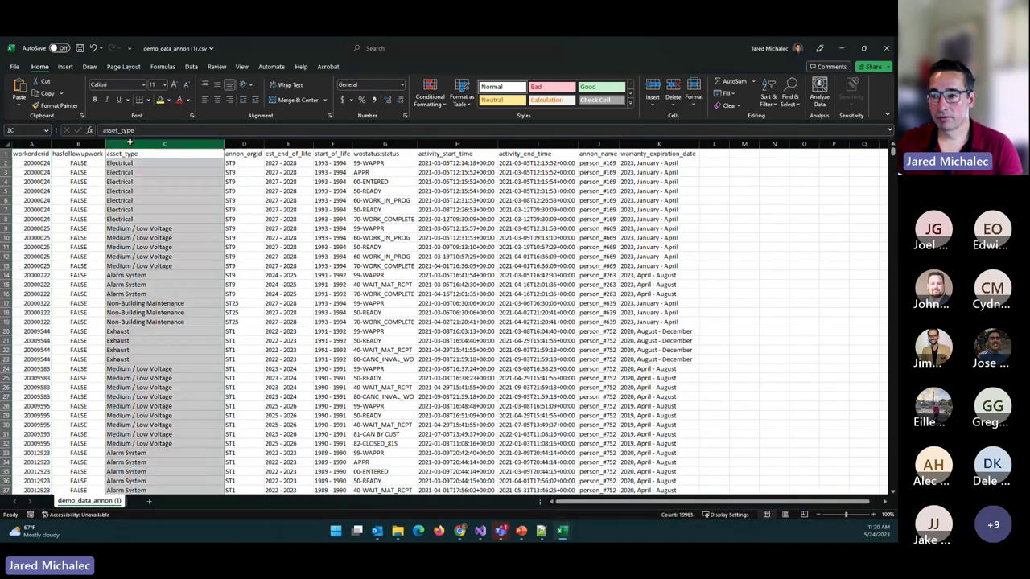
{"action": "left_click", "coordinate": [78, 143]}
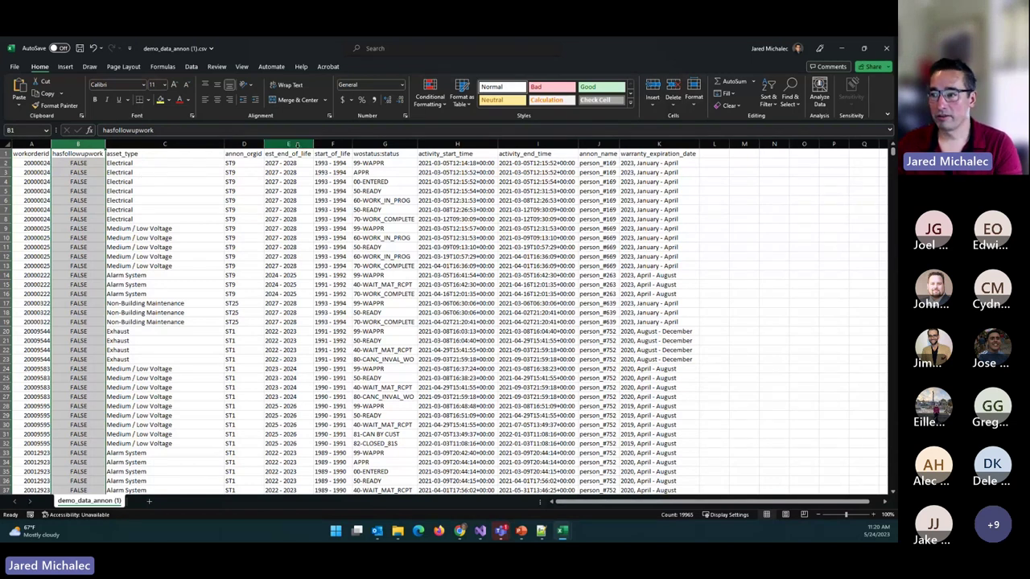
{"action": "left_click", "coordinate": [297, 145]}
{"action": "left_click", "coordinate": [331, 143]}
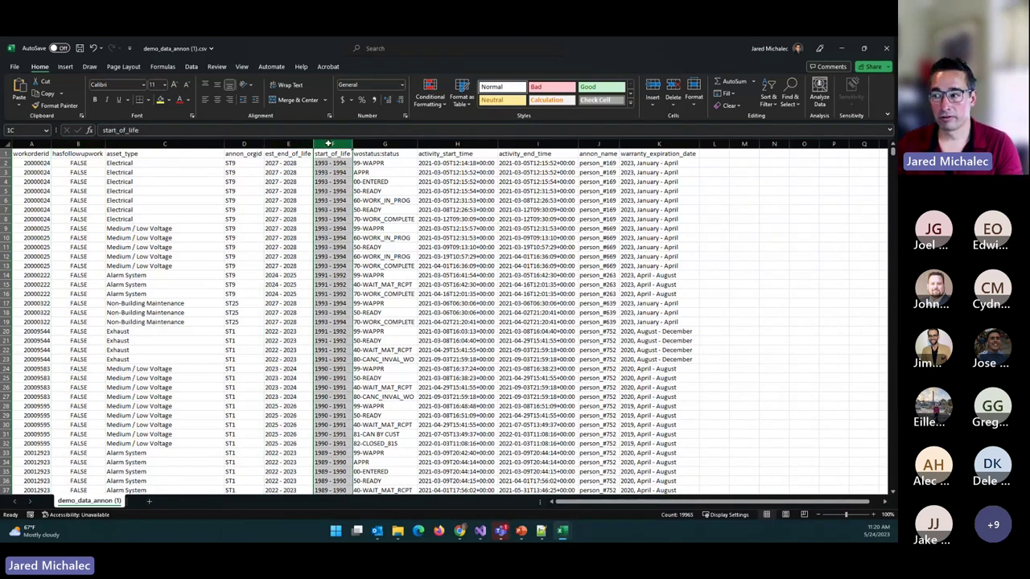
{"action": "left_click", "coordinate": [598, 144]}
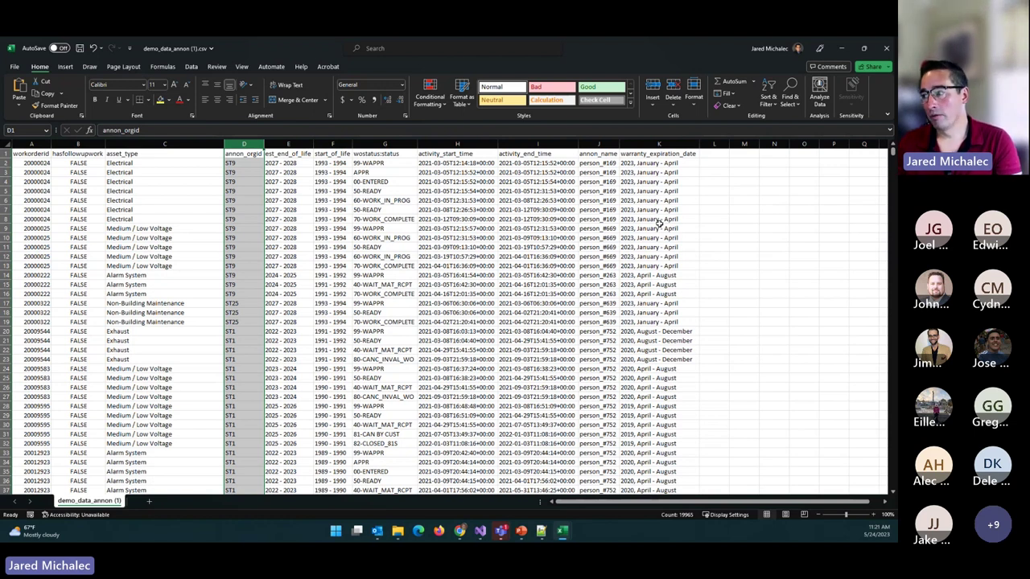
{"action": "left_click", "coordinate": [644, 148]}
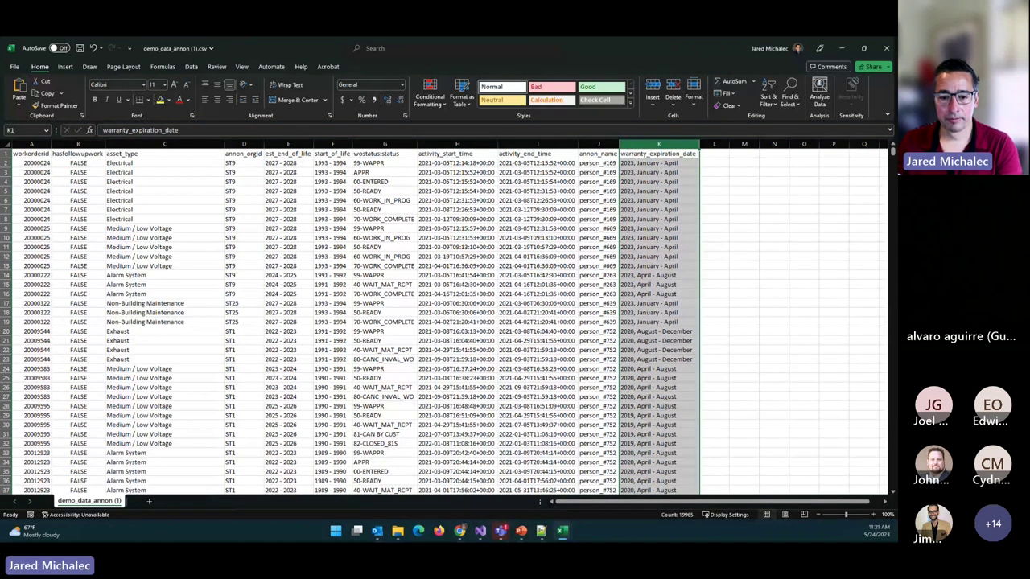
Switch to IBM Process Mining in the browser, sign in and dismiss the welcome message
{"action": "key", "text": "alt+Tab"}
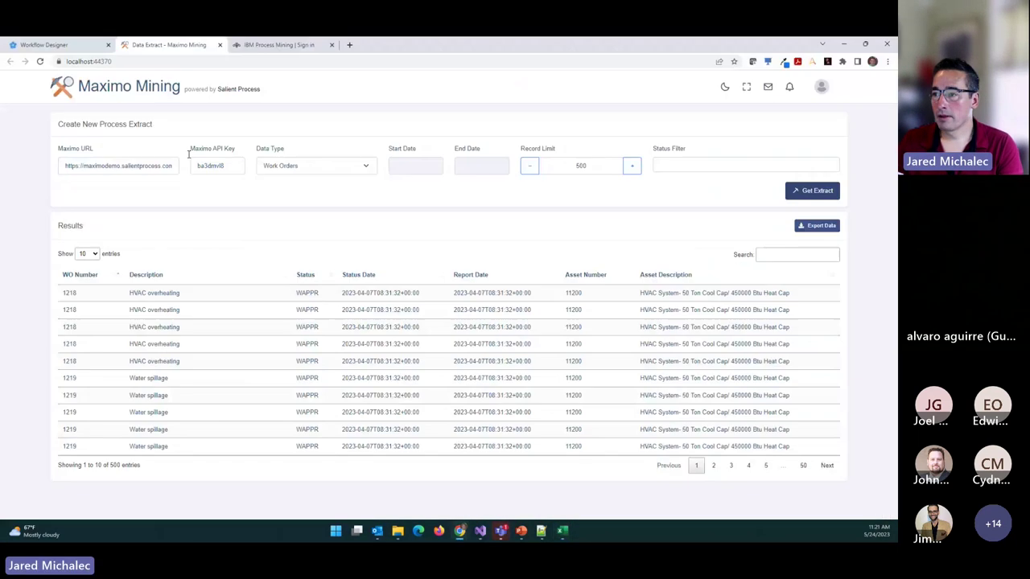
{"action": "left_click", "coordinate": [252, 45]}
{"action": "left_click", "coordinate": [448, 193]}
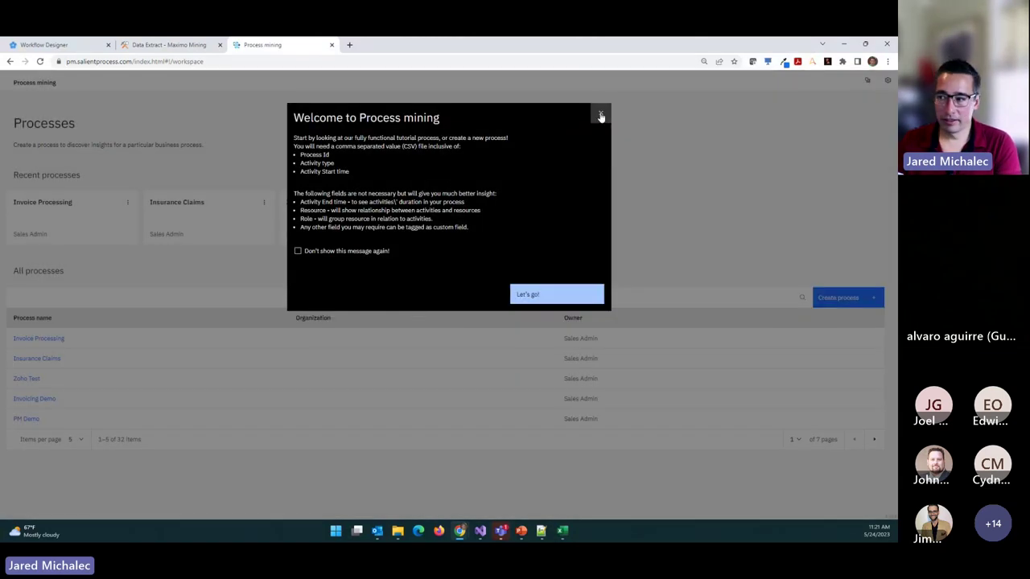
{"action": "left_click", "coordinate": [600, 116]}
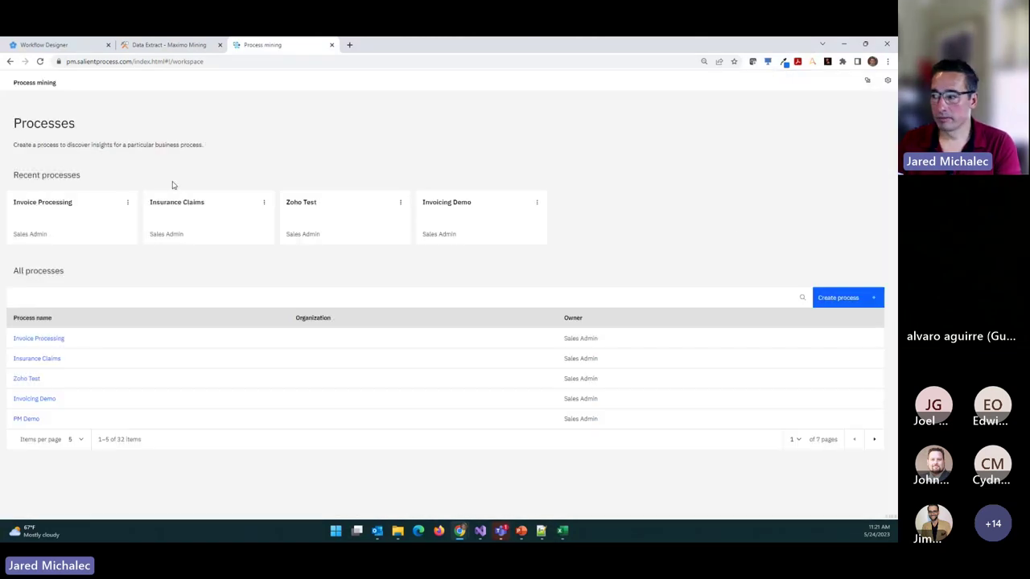
Create a new process titled Maximo Webinar Demo without an organization name and open it
{"action": "left_click", "coordinate": [838, 298]}
{"action": "type", "text": "Ma"}
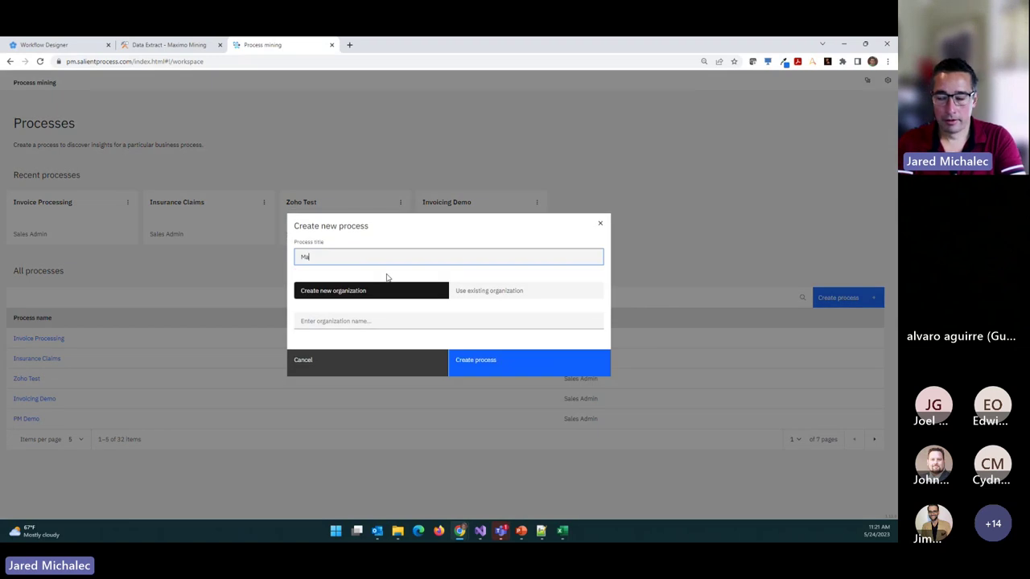
{"action": "type", "text": "ximo Webinar Demo"}
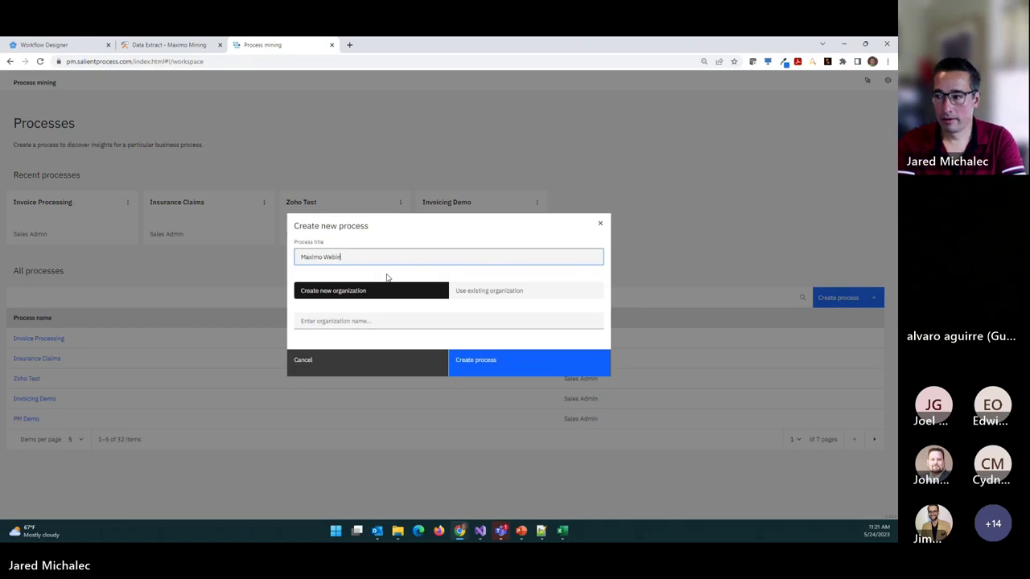
{"action": "left_click", "coordinate": [525, 365]}
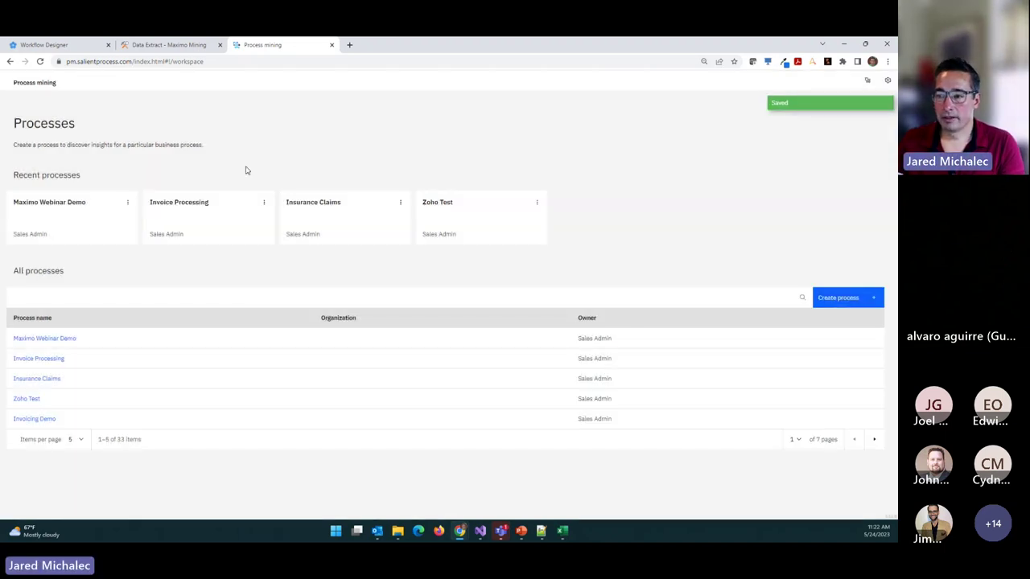
{"action": "left_click", "coordinate": [58, 224]}
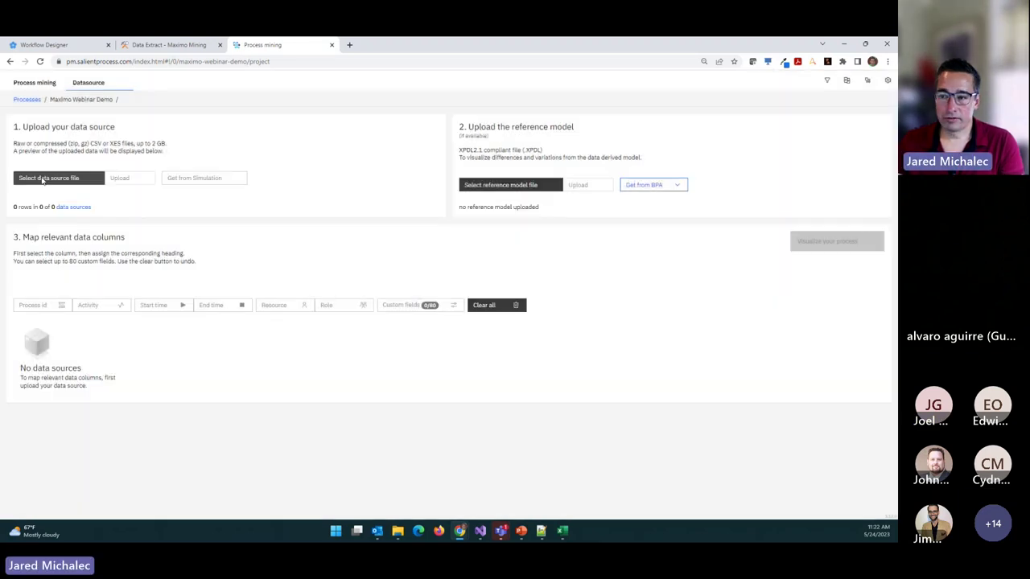
Upload demo_data_annon (1).csv as the data source of the Maximo Webinar Demo process
{"action": "left_click", "coordinate": [44, 177]}
{"action": "double_click", "coordinate": [212, 129]}
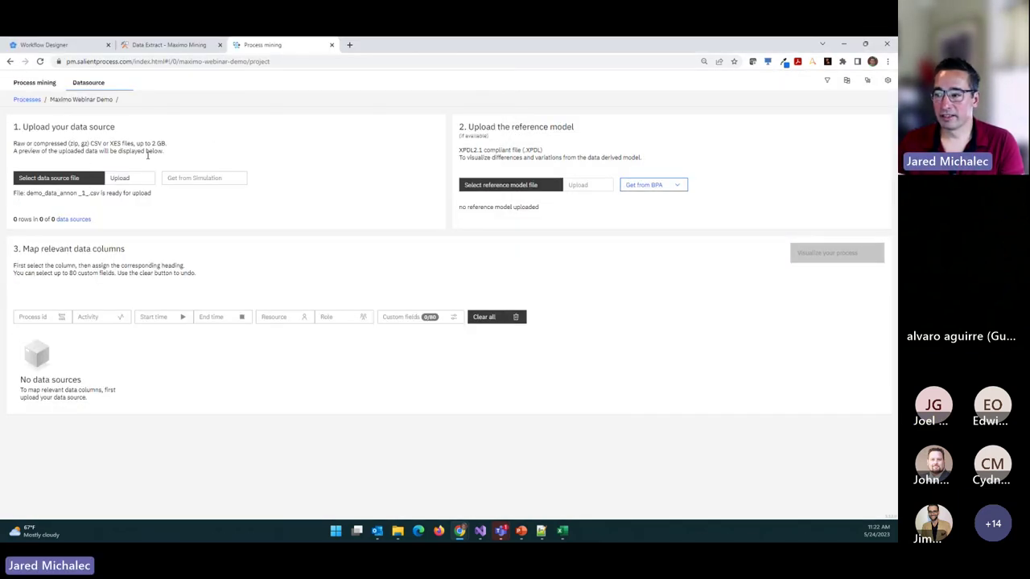
{"action": "left_click", "coordinate": [132, 178]}
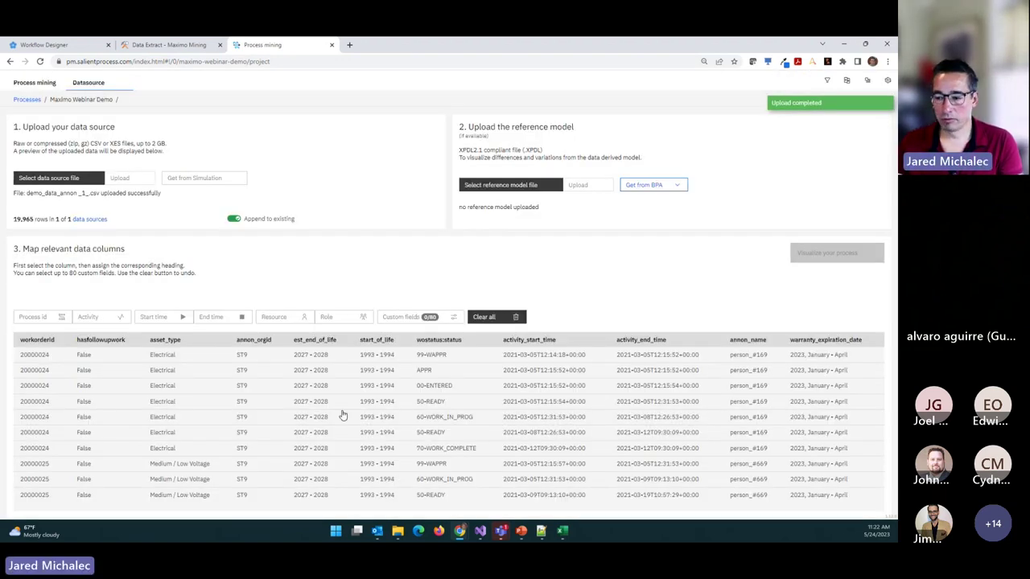
Map workorderid as the process ID, and hasfollowupwork and asset_type as text custom fields
{"action": "left_click", "coordinate": [36, 348]}
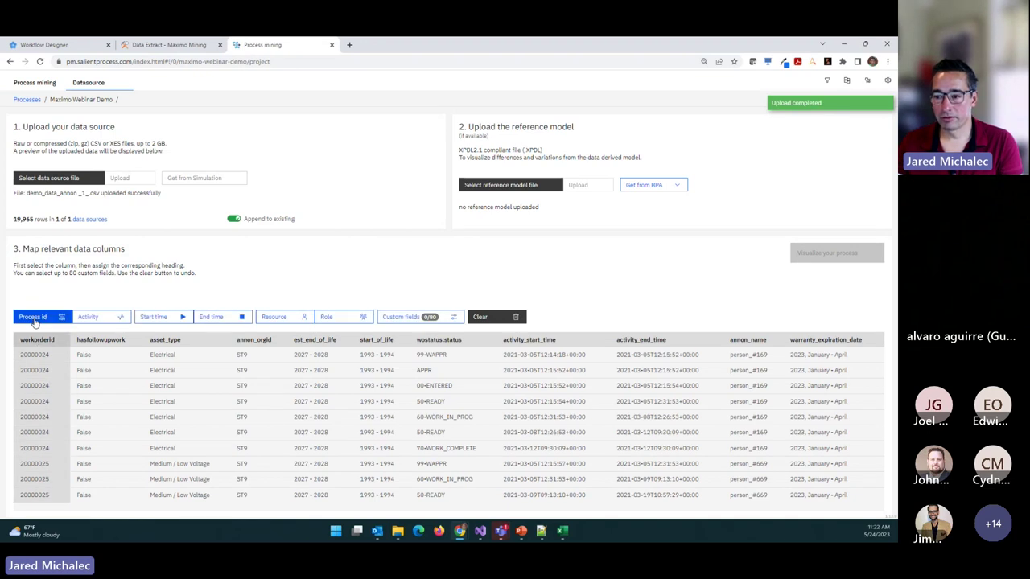
{"action": "left_click", "coordinate": [32, 318]}
{"action": "left_click", "coordinate": [113, 343]}
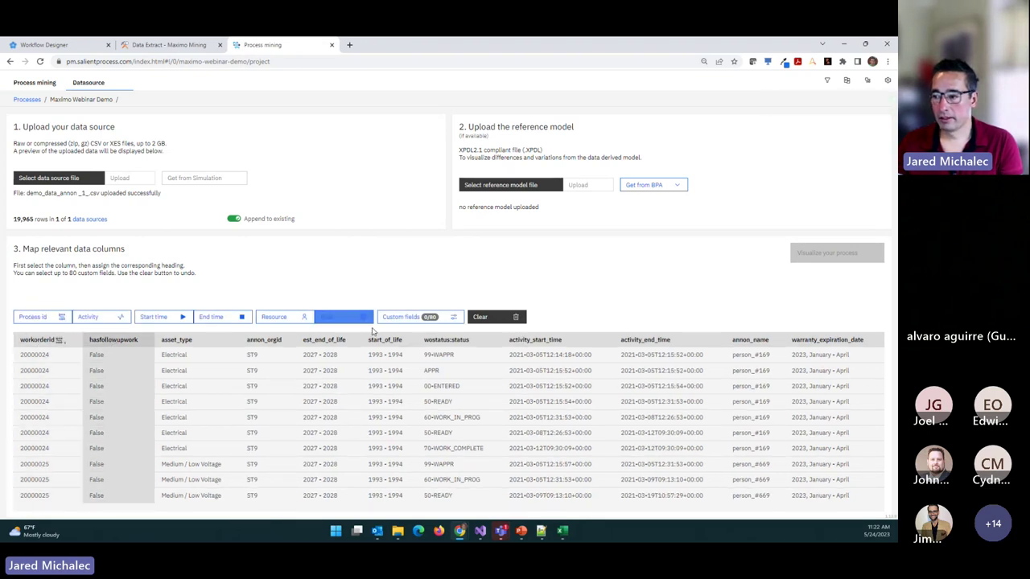
{"action": "left_click", "coordinate": [398, 320]}
{"action": "left_click", "coordinate": [396, 317]}
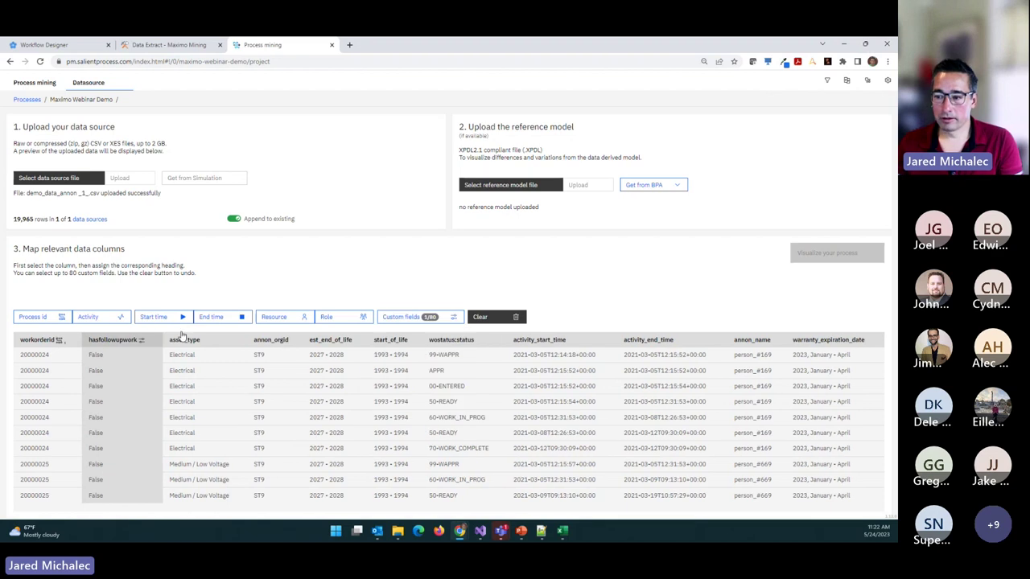
{"action": "left_click", "coordinate": [396, 317]}
{"action": "left_click", "coordinate": [467, 395]}
Map annon_orgid as the role, and est_end_of_life and start_of_life as text custom fields
{"action": "left_click", "coordinate": [276, 317]}
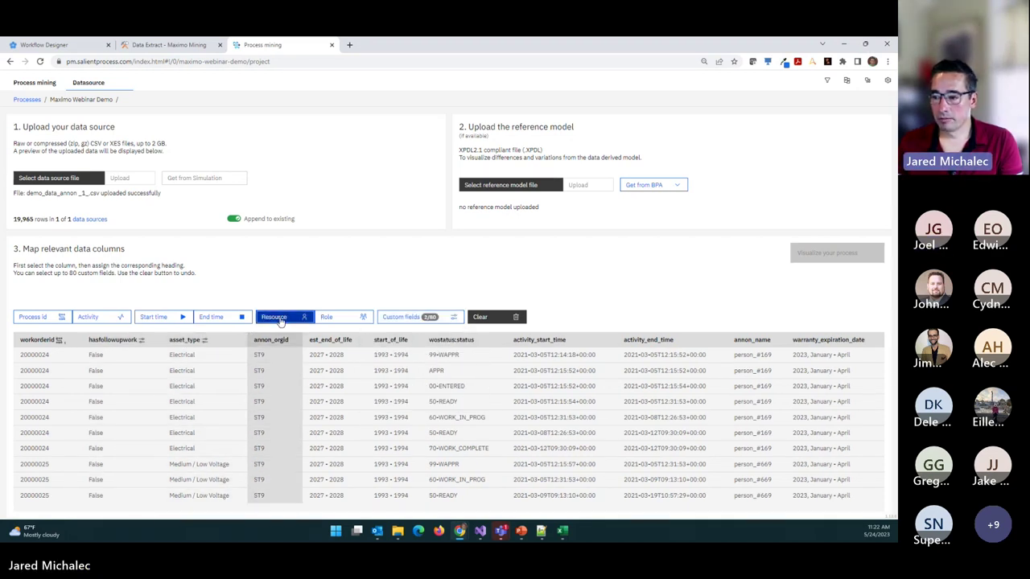
{"action": "left_click", "coordinate": [343, 338]}
{"action": "left_click", "coordinate": [406, 316]}
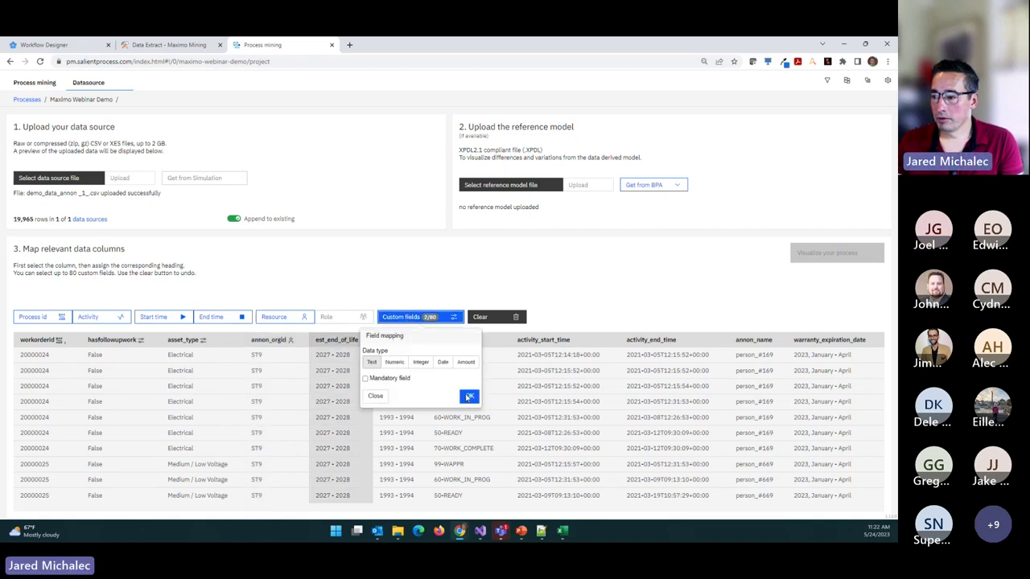
{"action": "left_click", "coordinate": [468, 395]}
{"action": "left_click", "coordinate": [402, 338]}
{"action": "left_click", "coordinate": [397, 317]}
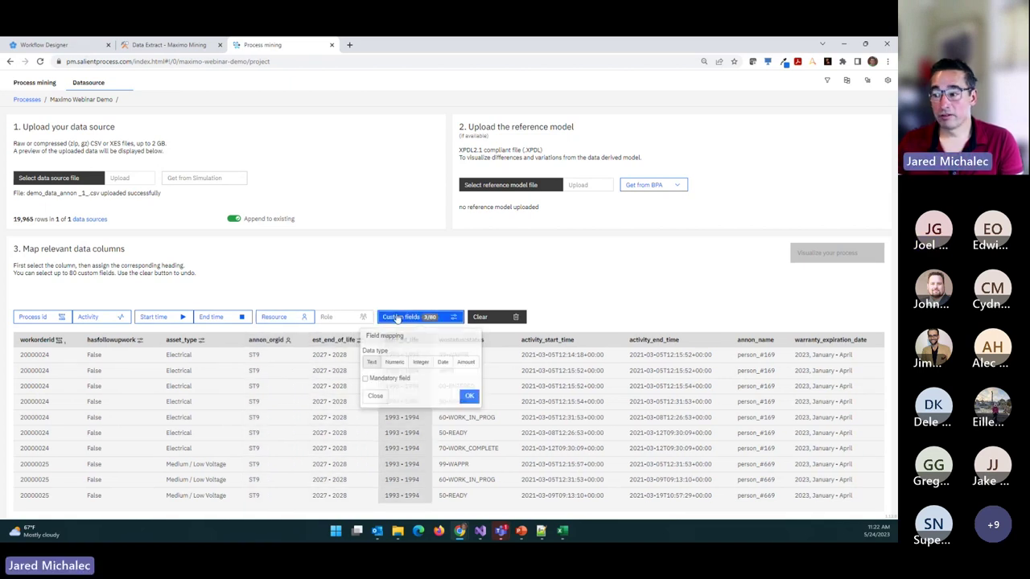
{"action": "left_click", "coordinate": [469, 395]}
Map wostatus:status as the activity, activity_start_time as the start time and activity_end_time as the end time
{"action": "left_click", "coordinate": [464, 338]}
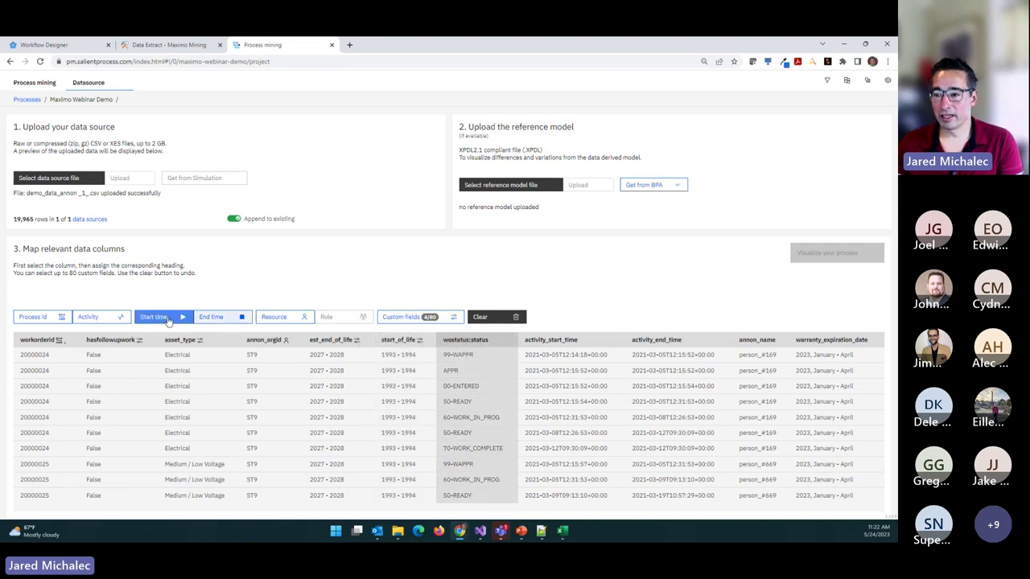
{"action": "left_click", "coordinate": [91, 317]}
{"action": "left_click", "coordinate": [555, 339]}
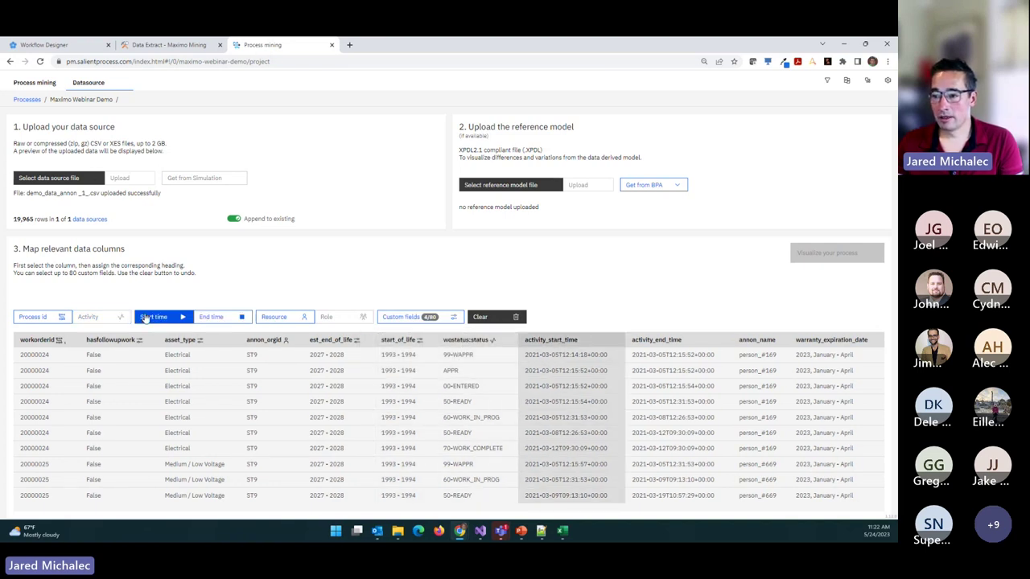
{"action": "left_click", "coordinate": [145, 317]}
{"action": "left_click", "coordinate": [197, 377]}
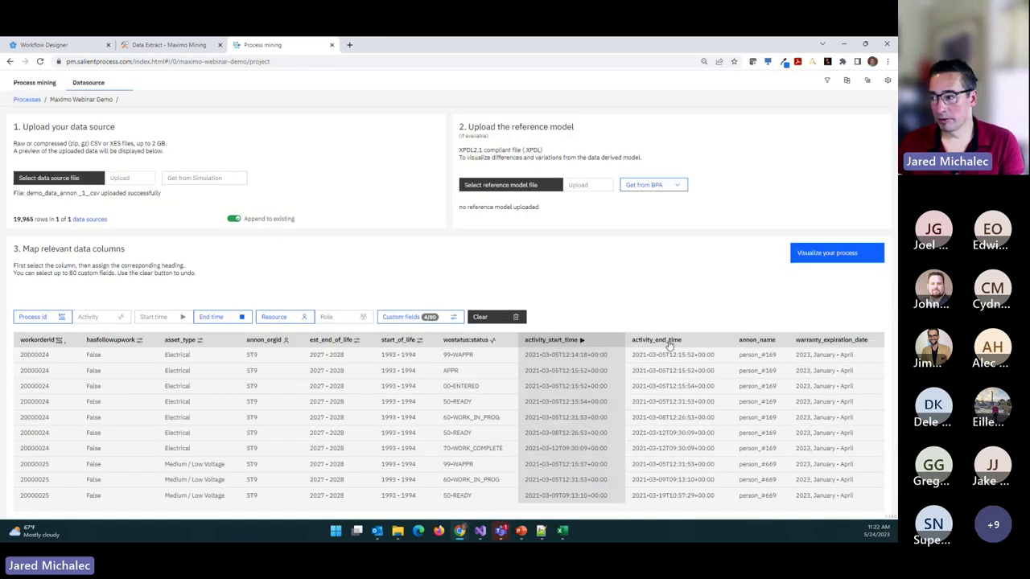
{"action": "left_click", "coordinate": [667, 341]}
{"action": "left_click", "coordinate": [213, 317]}
{"action": "left_click", "coordinate": [255, 378]}
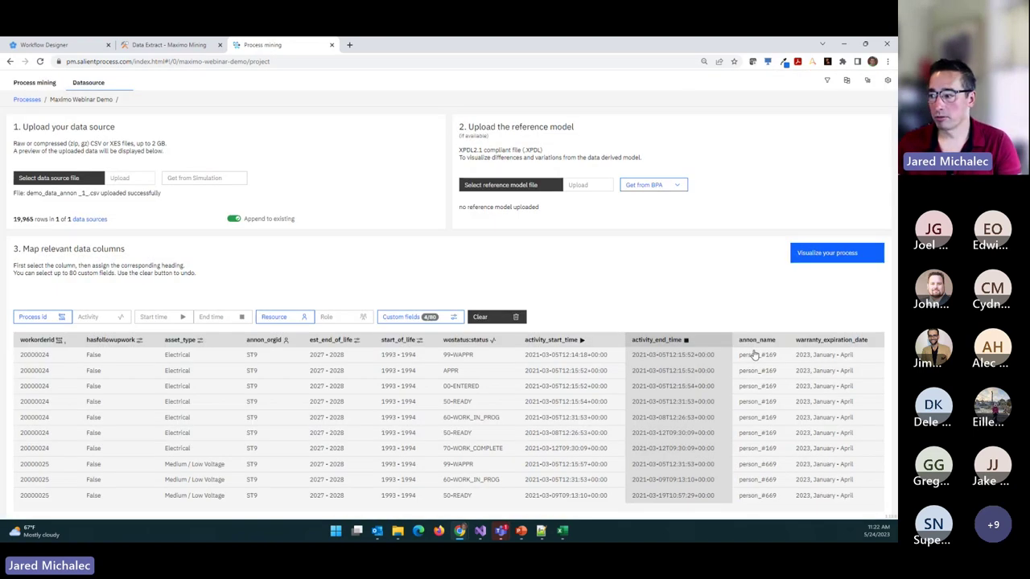
Map annon_name as the resource and warranty_expiration_date as a text custom field, and generate the process visualization
{"action": "left_click", "coordinate": [754, 355]}
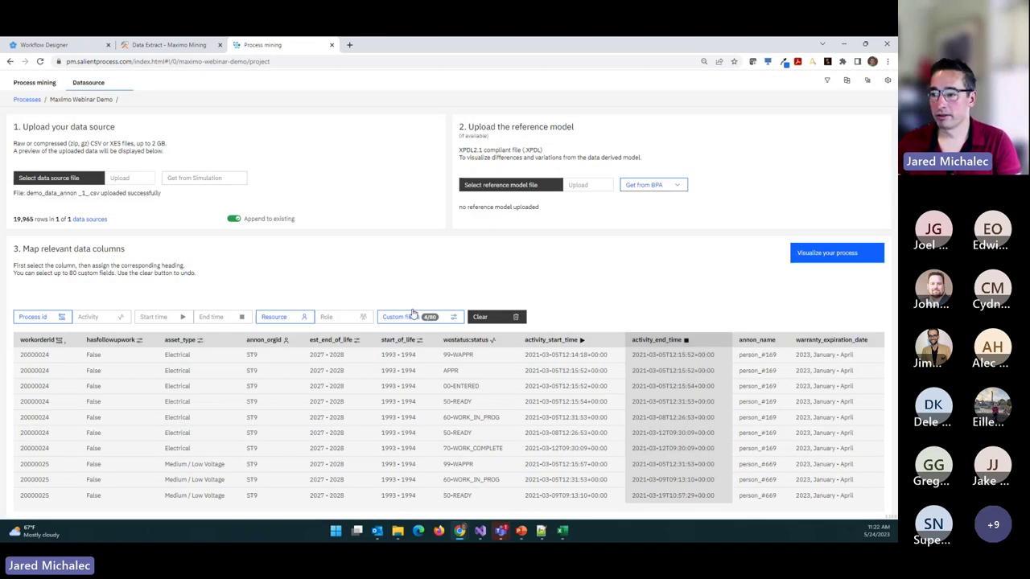
{"action": "left_click", "coordinate": [290, 317]}
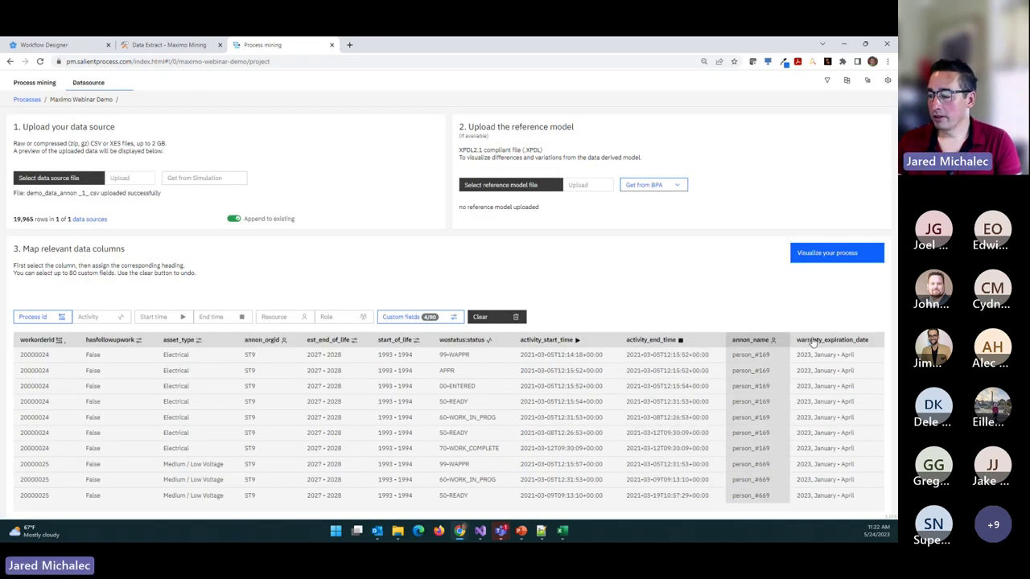
{"action": "left_click", "coordinate": [812, 342]}
{"action": "left_click", "coordinate": [418, 317]}
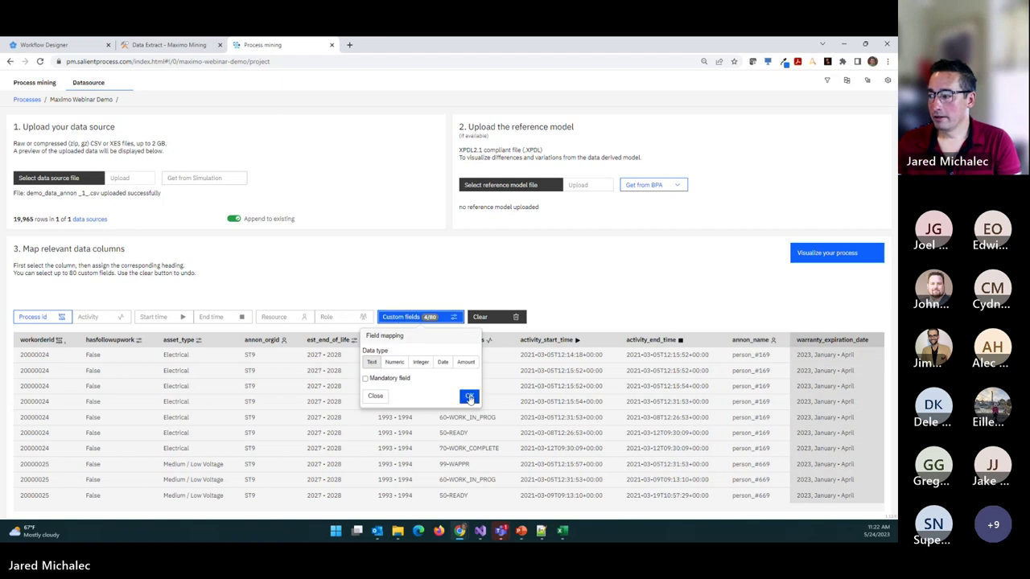
{"action": "left_click", "coordinate": [469, 397]}
{"action": "left_click", "coordinate": [817, 254]}
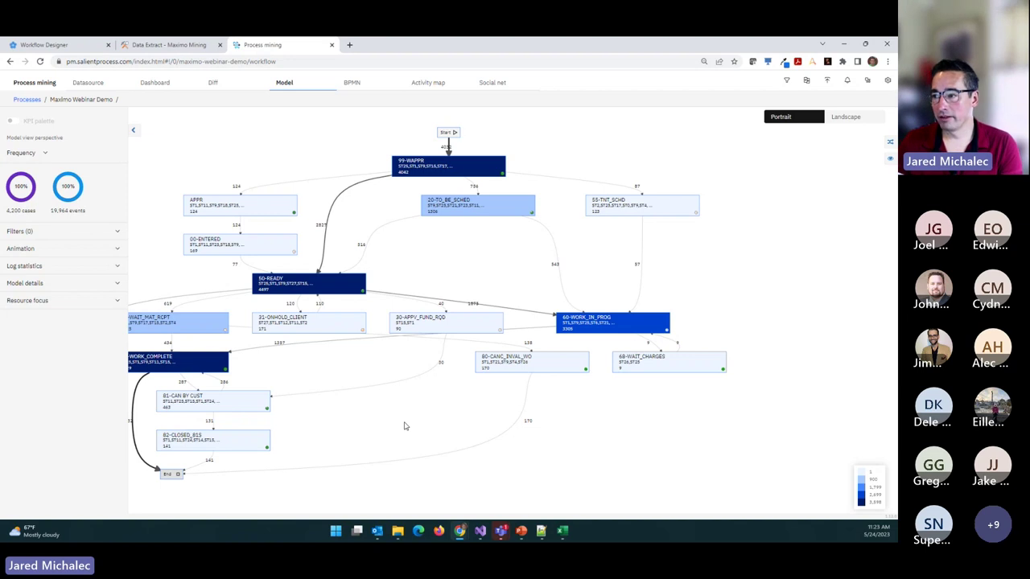
View the process model by average duration, check the other available perspectives, and return it to frequency
{"action": "left_click_drag", "start_coordinate": [423, 274], "coordinate": [467, 269]}
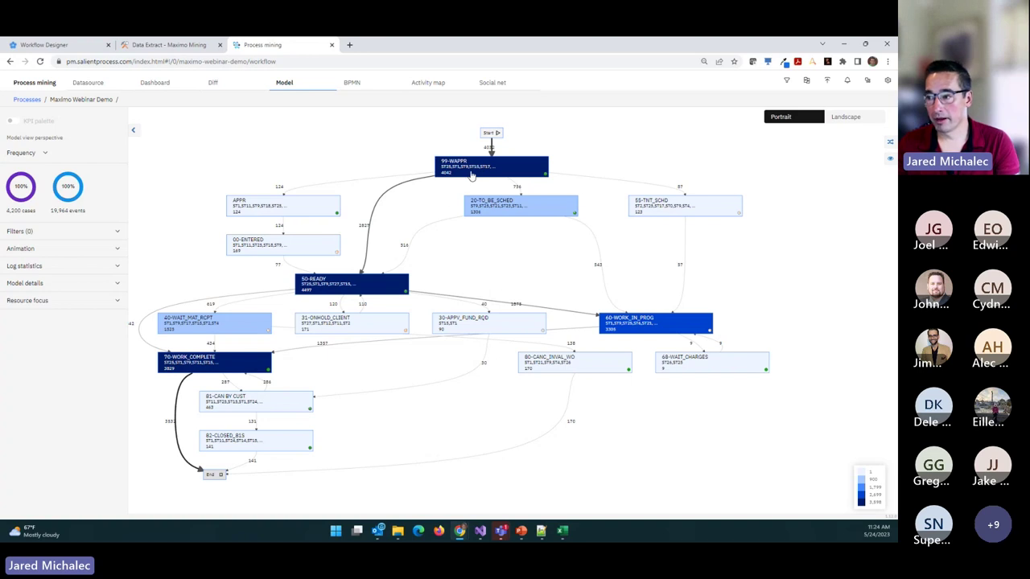
{"action": "left_click", "coordinate": [44, 153]}
{"action": "left_click", "coordinate": [29, 203]}
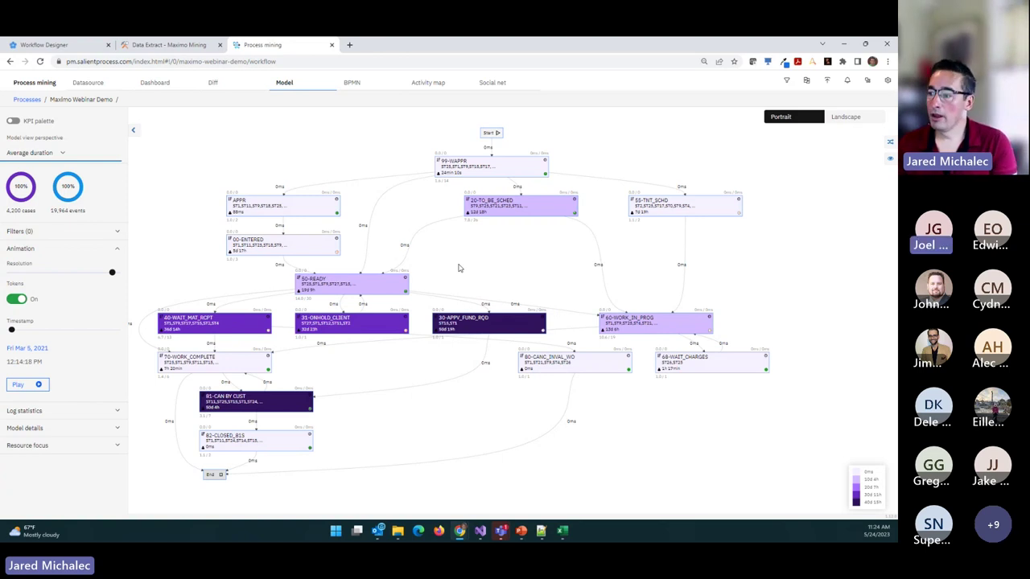
{"action": "left_click", "coordinate": [44, 163]}
{"action": "scroll", "coordinate": [52, 211], "scroll_direction": "down", "scroll_amount": 2}
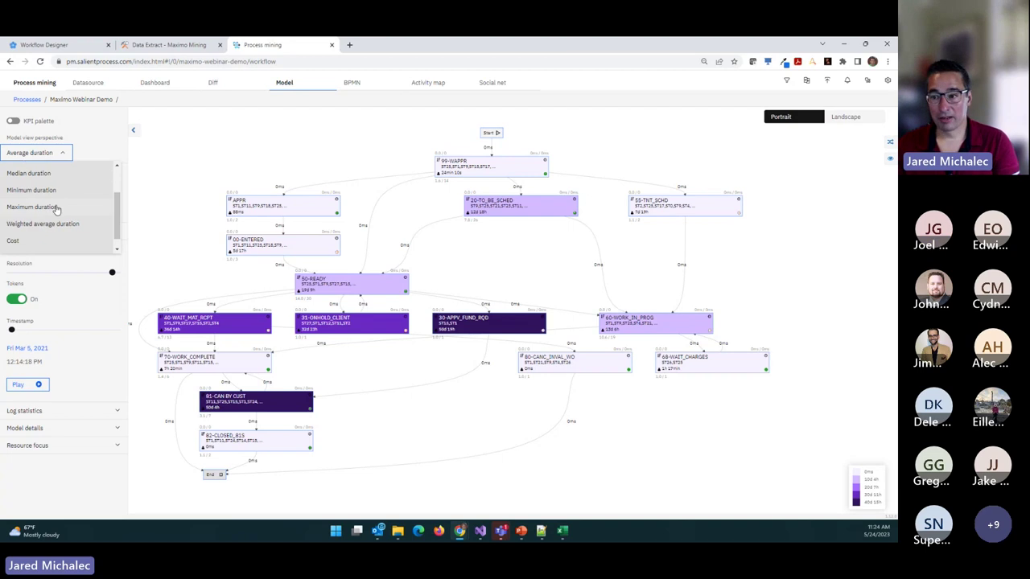
{"action": "scroll", "coordinate": [78, 238], "scroll_direction": "up", "scroll_amount": 2}
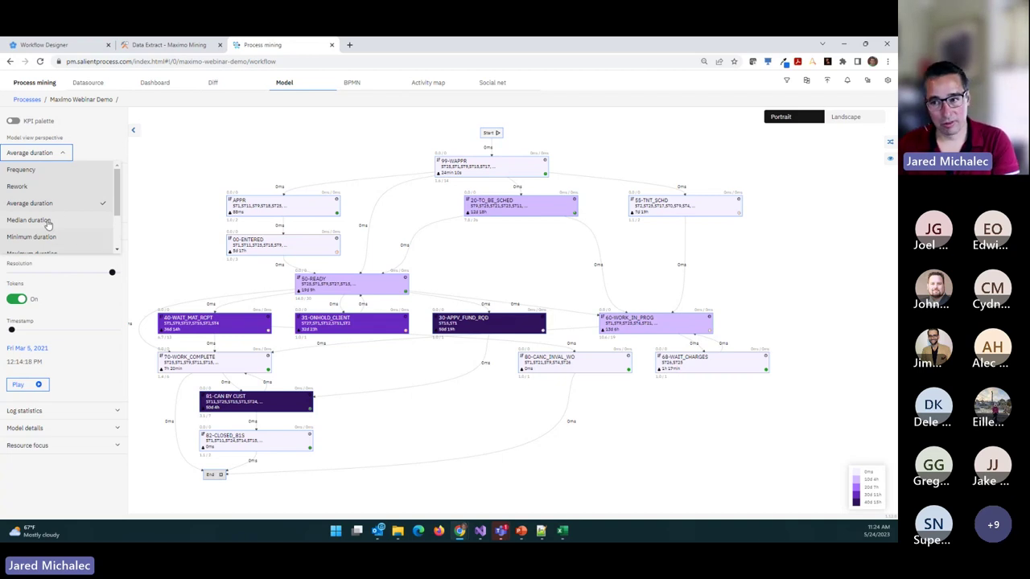
{"action": "left_click", "coordinate": [32, 169]}
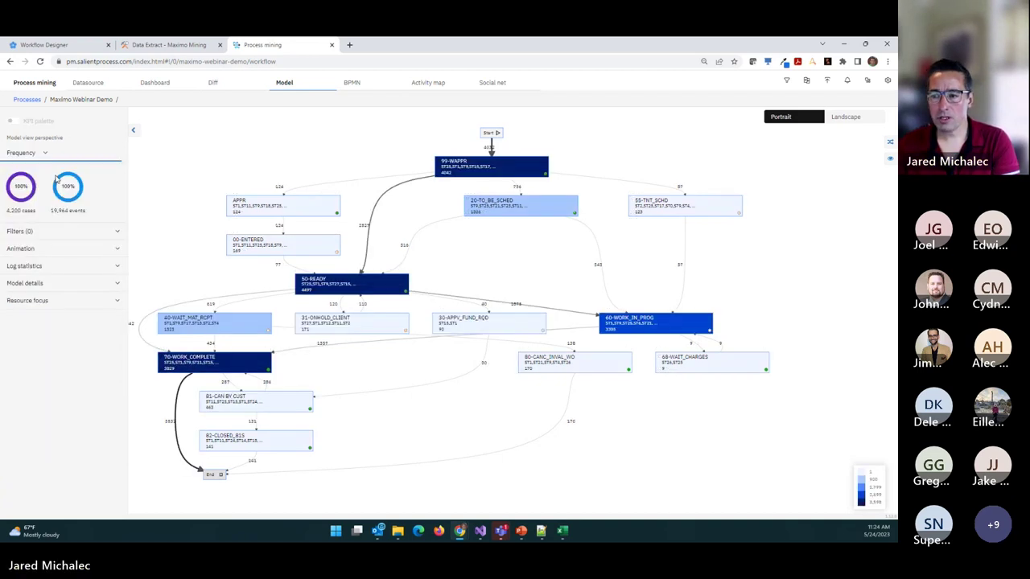
Review the model with its activity detail reduced to 20% and raised to 60%, and restore it to 100%
{"action": "left_click", "coordinate": [62, 283]}
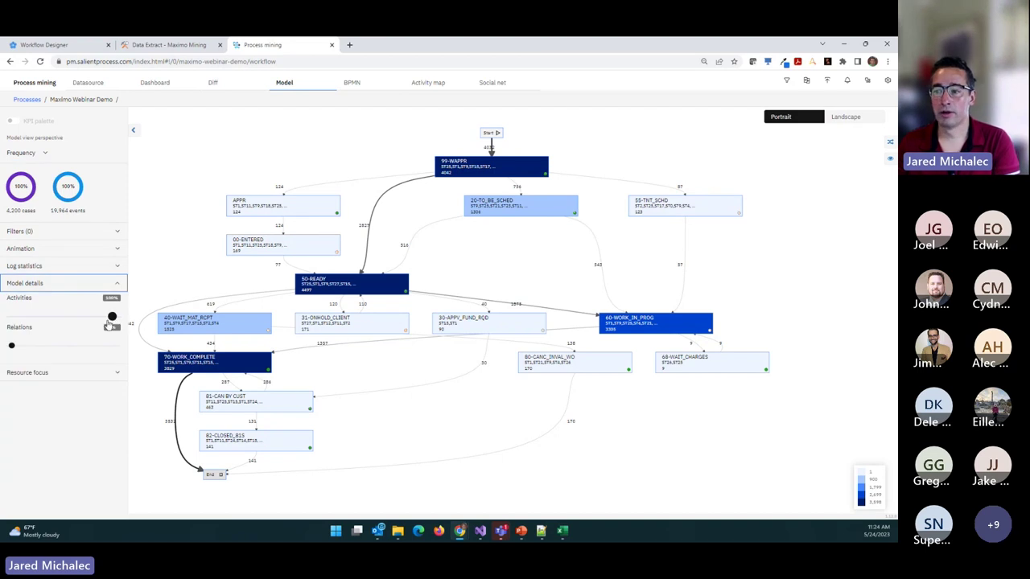
{"action": "left_click_drag", "start_coordinate": [111, 316], "coordinate": [32, 316]}
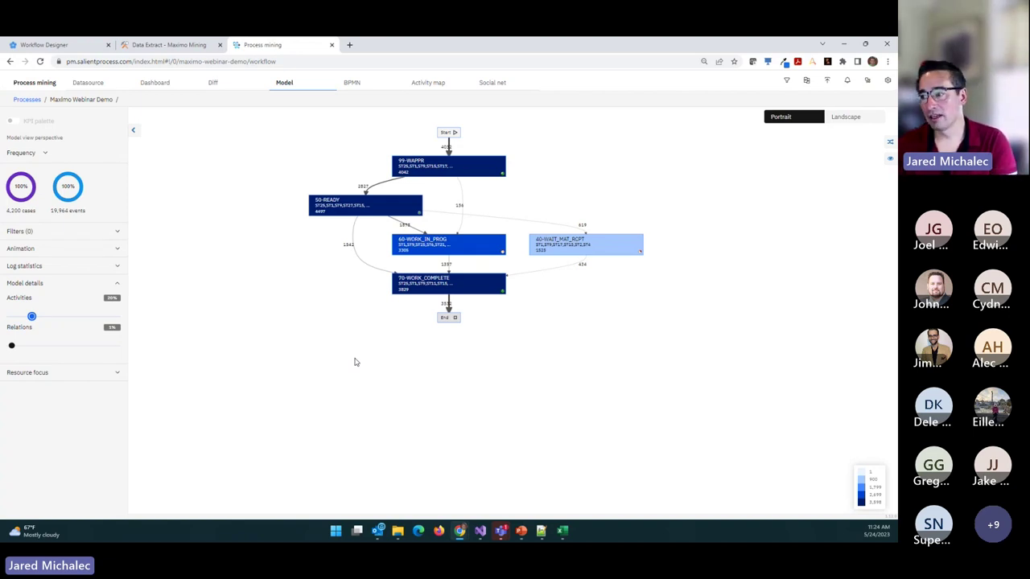
{"action": "left_click_drag", "start_coordinate": [32, 318], "coordinate": [72, 319]}
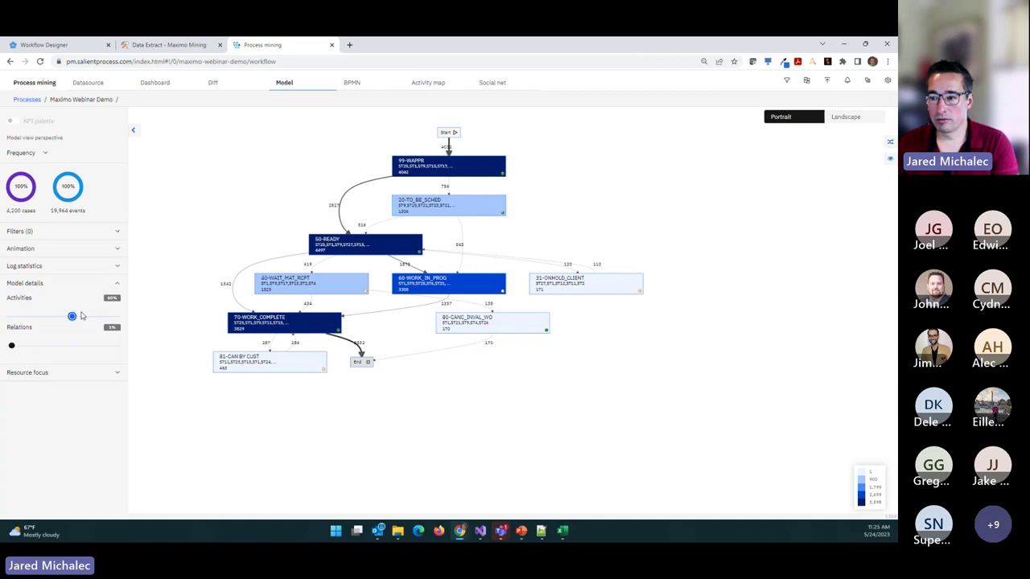
{"action": "left_click_drag", "start_coordinate": [73, 316], "coordinate": [112, 316]}
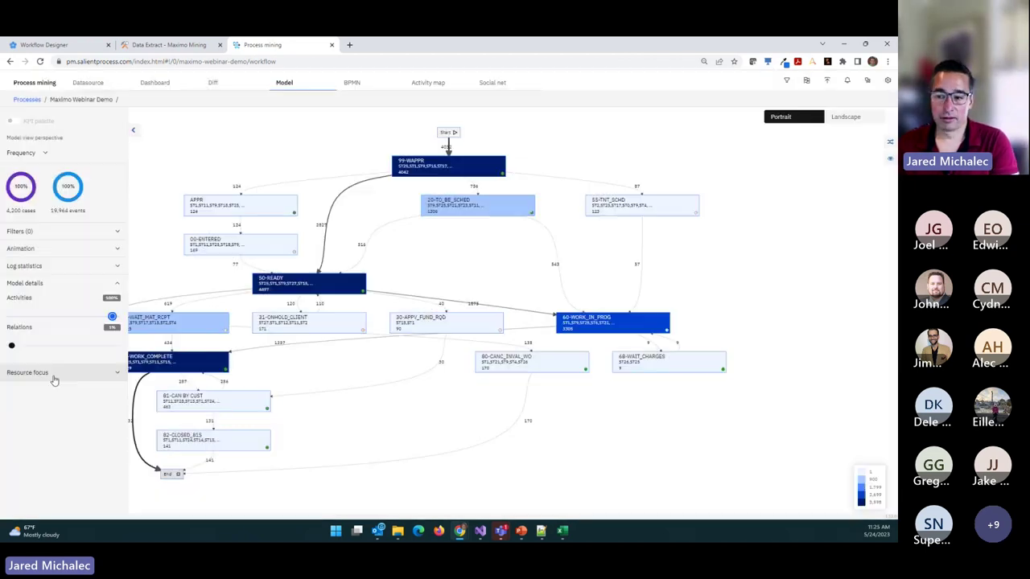
Focus the model on the first person in the resource list to see their activities, and clear the resource focus
{"action": "left_click", "coordinate": [53, 375]}
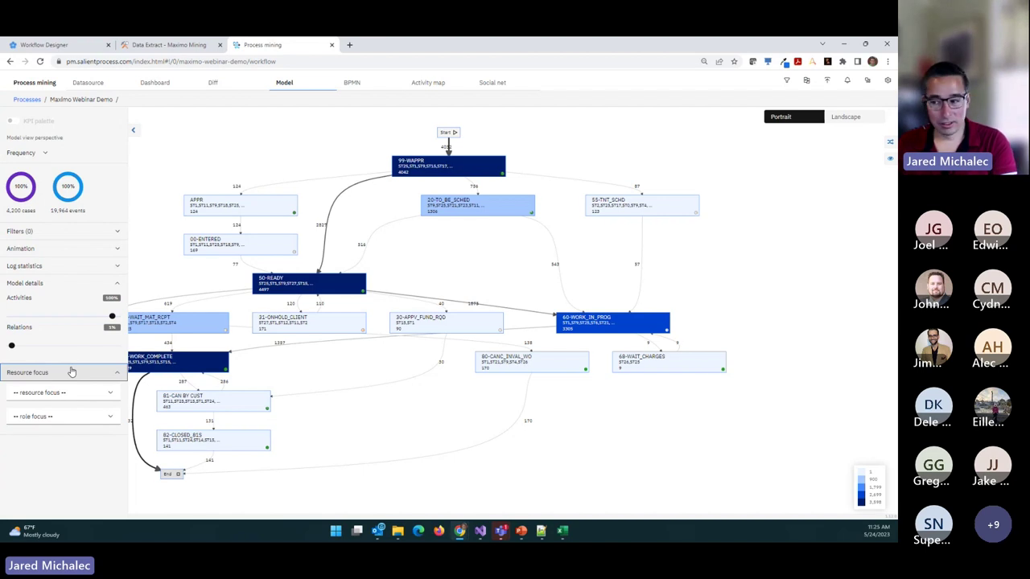
{"action": "left_click", "coordinate": [64, 394]}
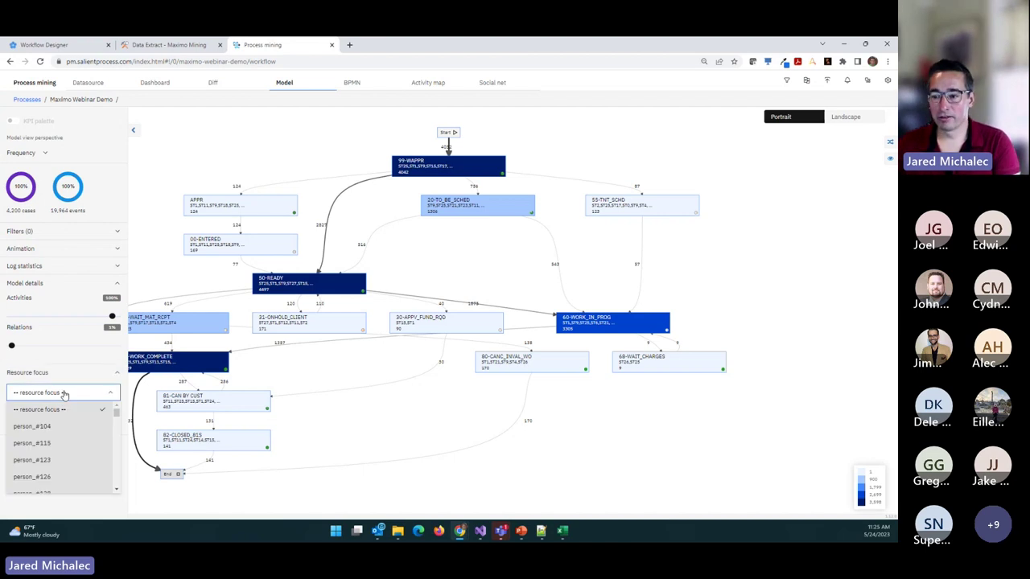
{"action": "left_click", "coordinate": [43, 426]}
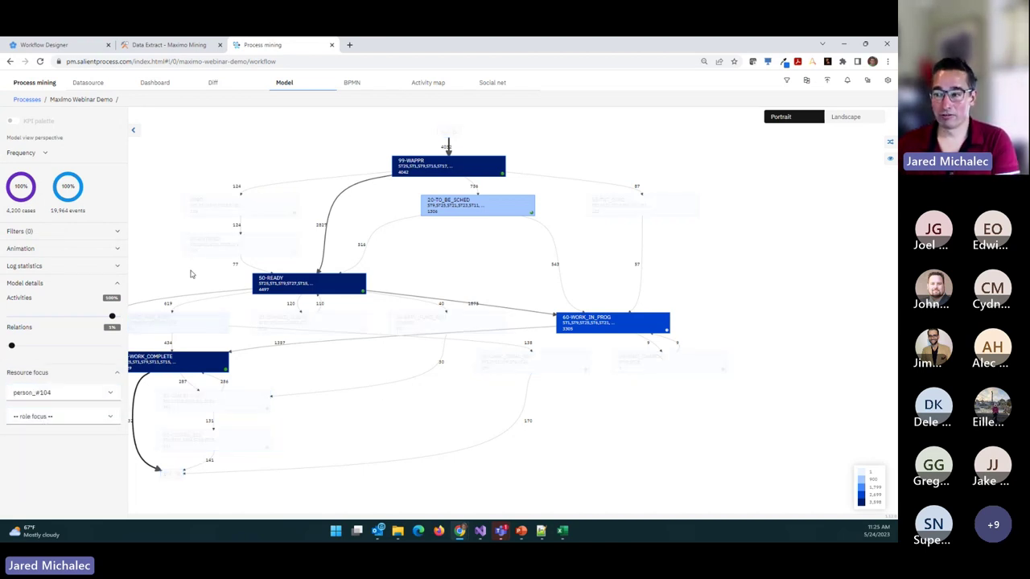
{"action": "left_click", "coordinate": [62, 394]}
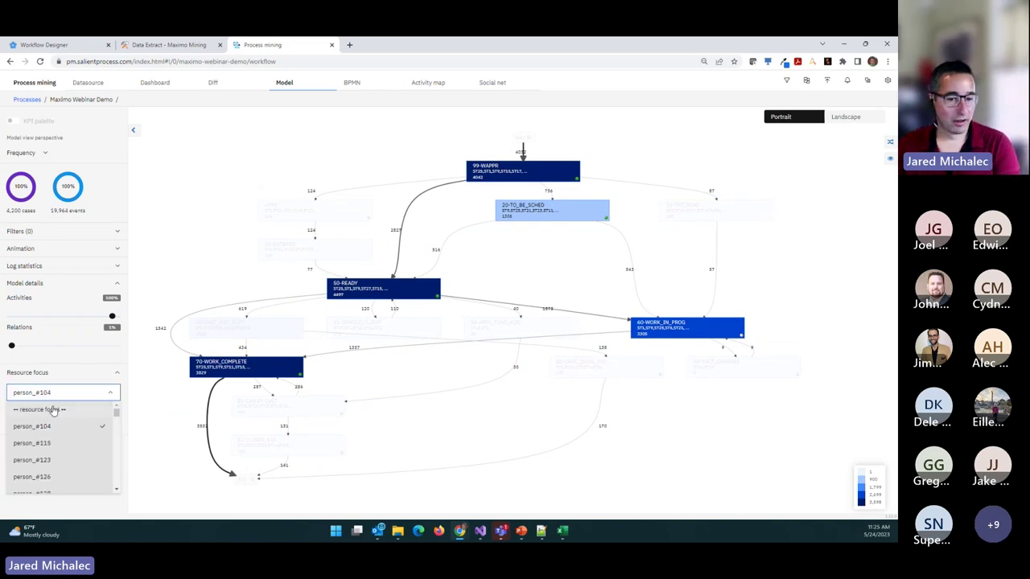
{"action": "left_click", "coordinate": [53, 410]}
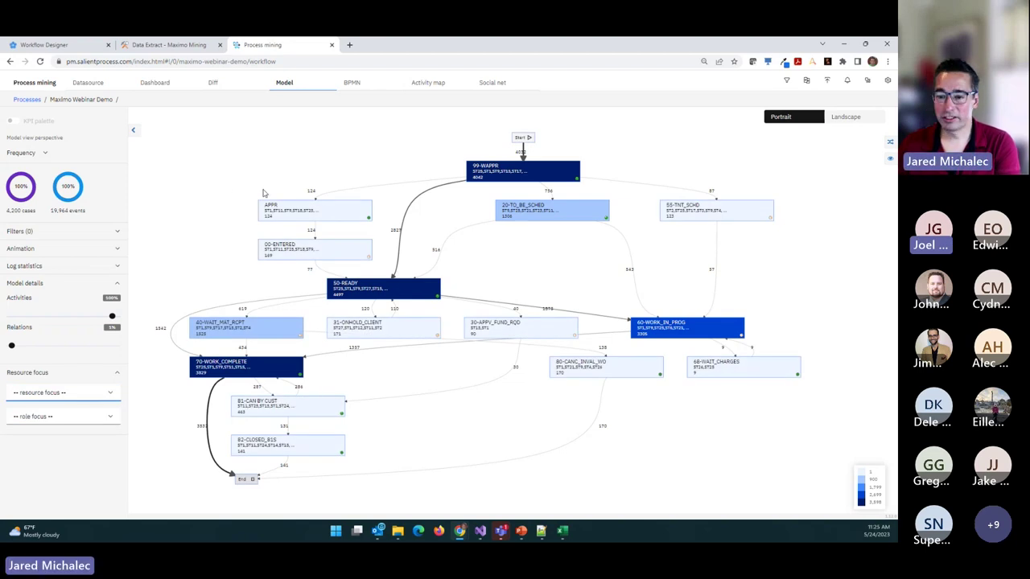
Examine the 50-READY activity's statistics by resource and by est_end_of_life, including the frequency for 2027 - 2028
{"action": "mouse_move", "coordinate": [374, 297]}
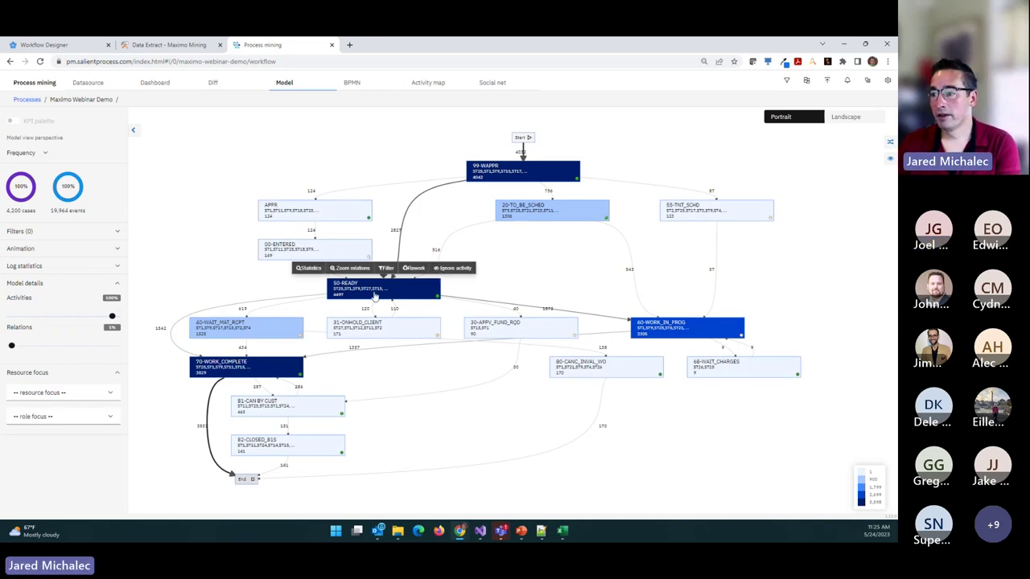
{"action": "left_click", "coordinate": [312, 268]}
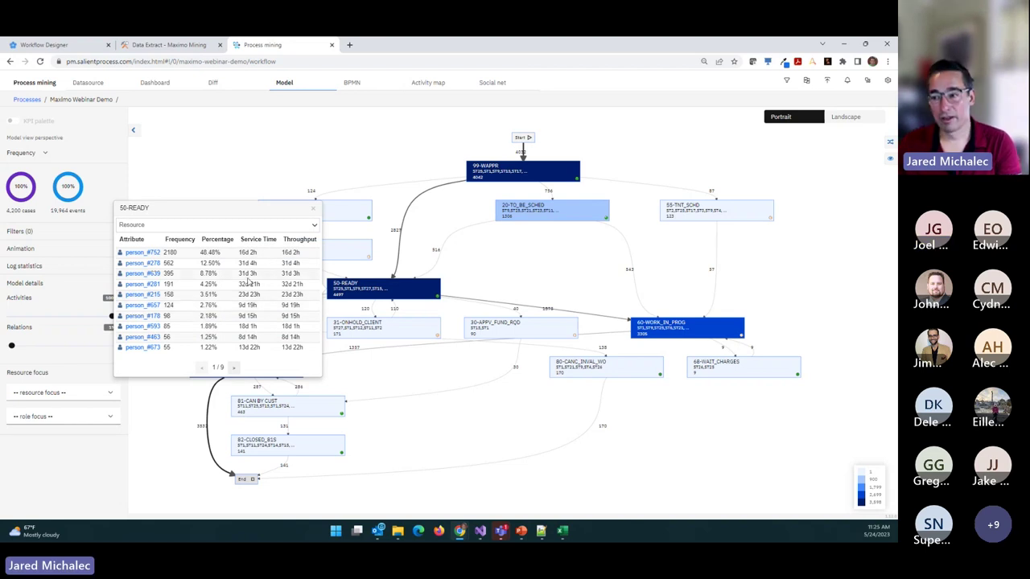
{"action": "left_click", "coordinate": [194, 225]}
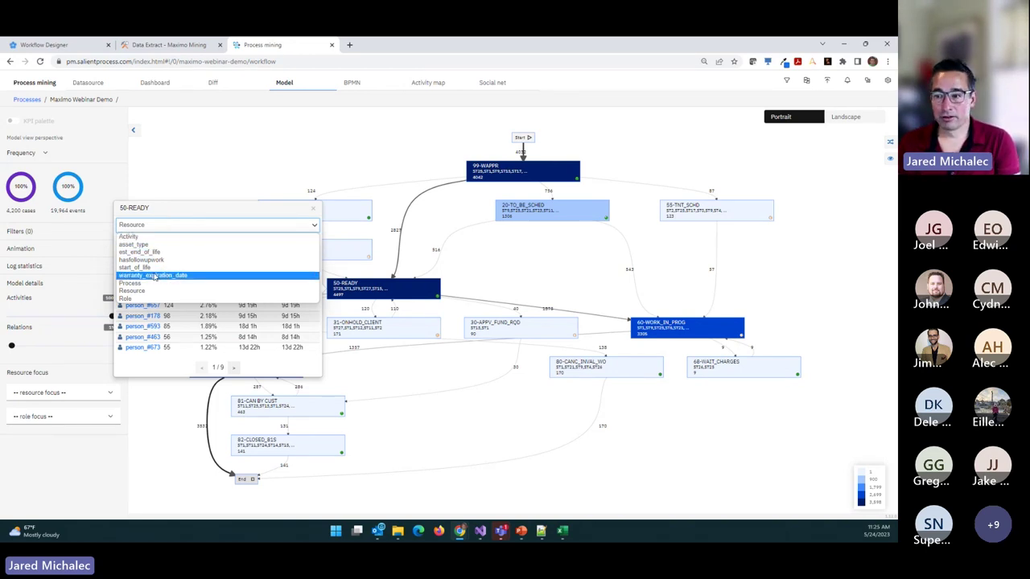
{"action": "left_click", "coordinate": [214, 255]}
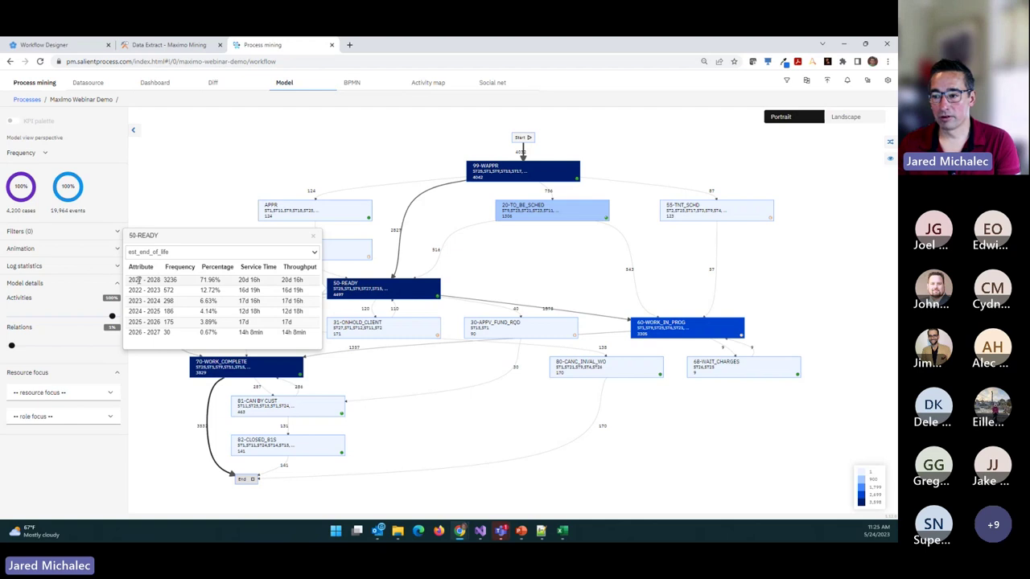
{"action": "double_click", "coordinate": [166, 279]}
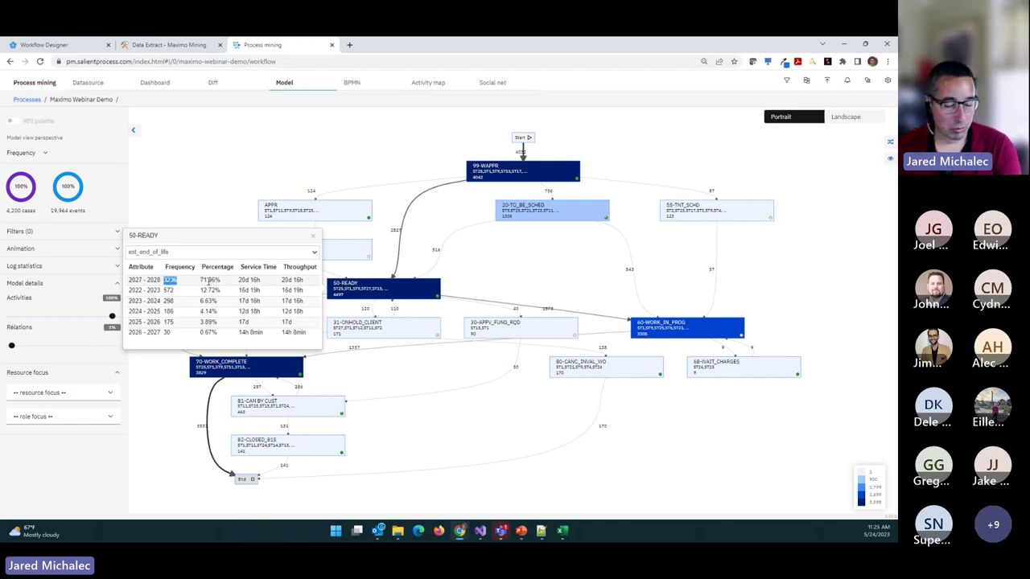
View the 50-READY statistics by asset_type, and filter the case variants by asset_type to HVAC
{"action": "left_click", "coordinate": [185, 252]}
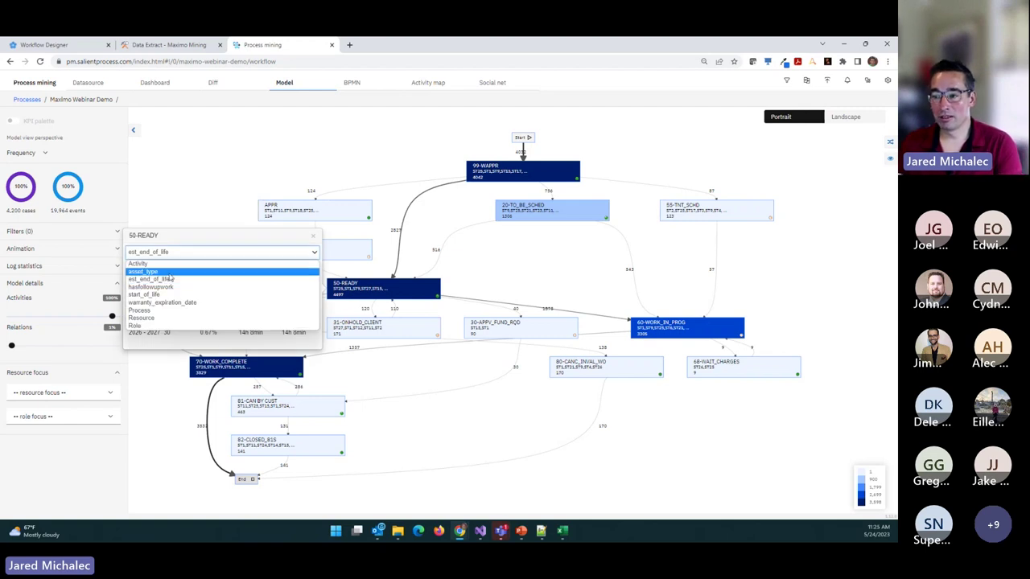
{"action": "left_click", "coordinate": [193, 279]}
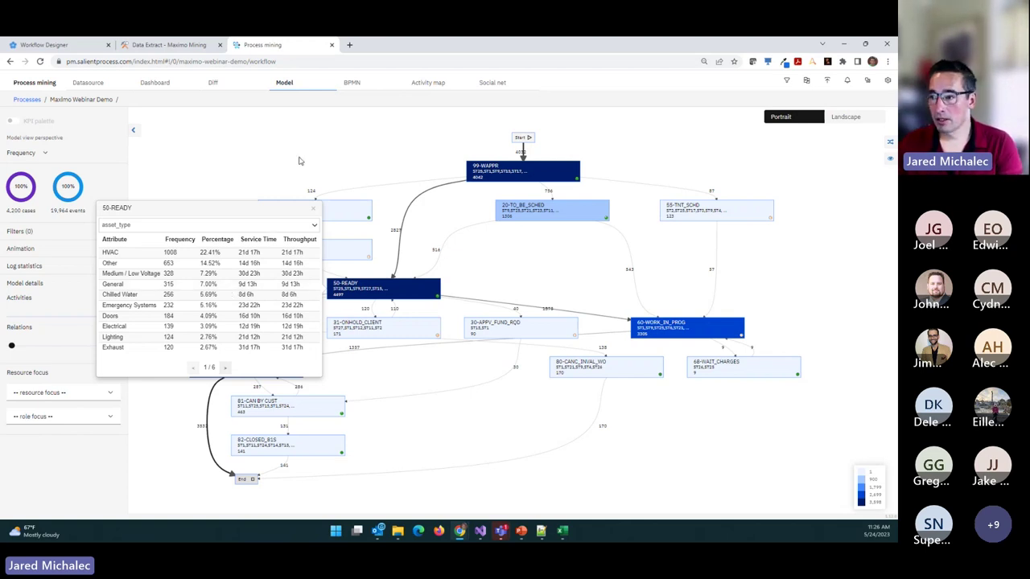
{"action": "left_click", "coordinate": [889, 142]}
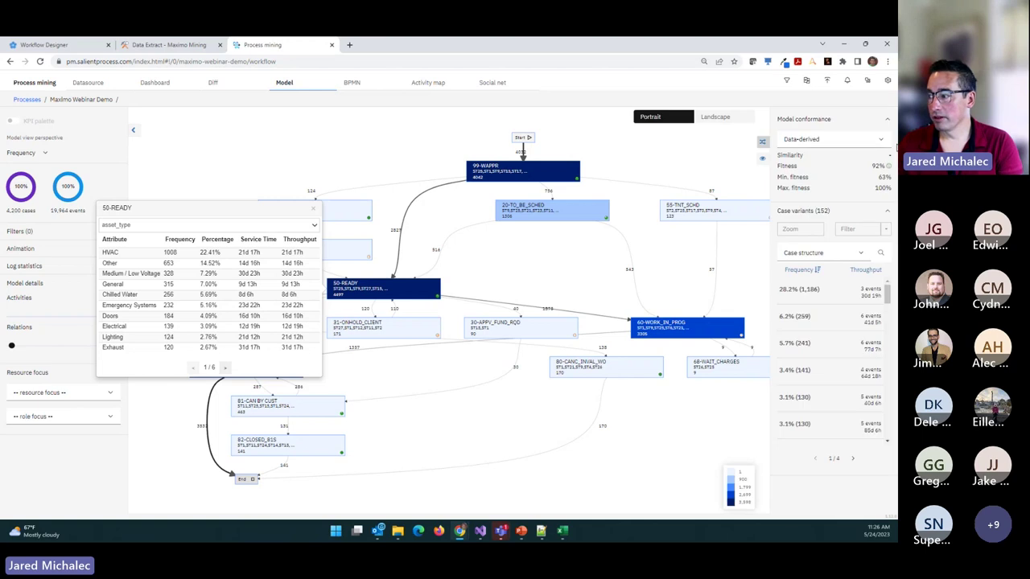
{"action": "left_click", "coordinate": [809, 253]}
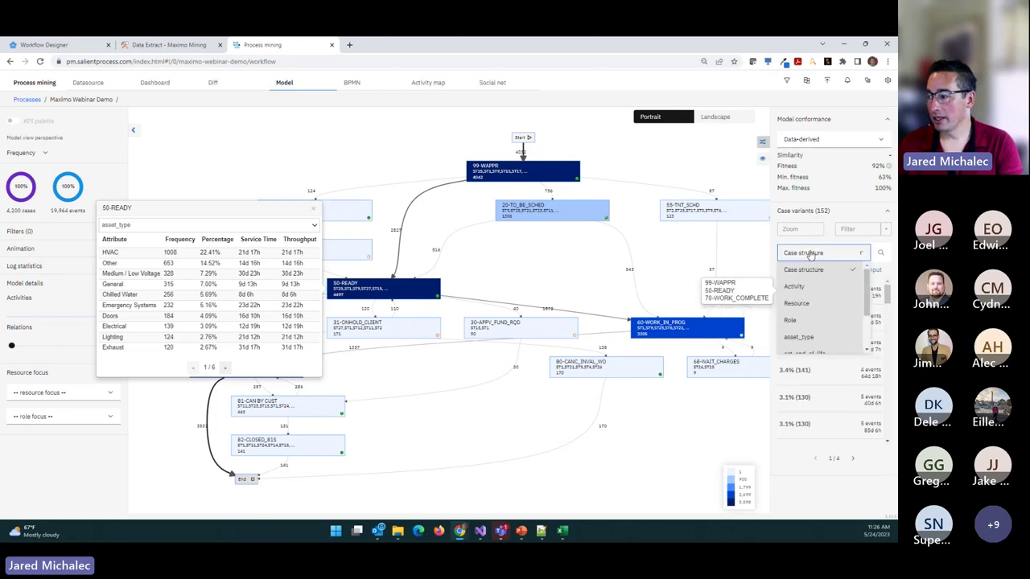
{"action": "scroll", "coordinate": [820, 288], "scroll_direction": "down", "scroll_amount": 1}
{"action": "left_click", "coordinate": [808, 291]}
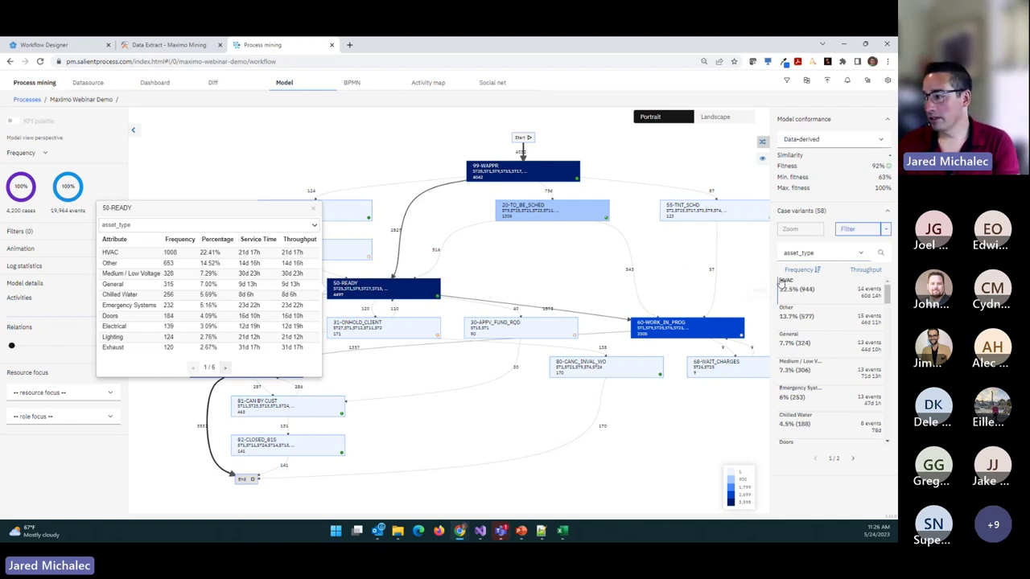
{"action": "left_click", "coordinate": [862, 231]}
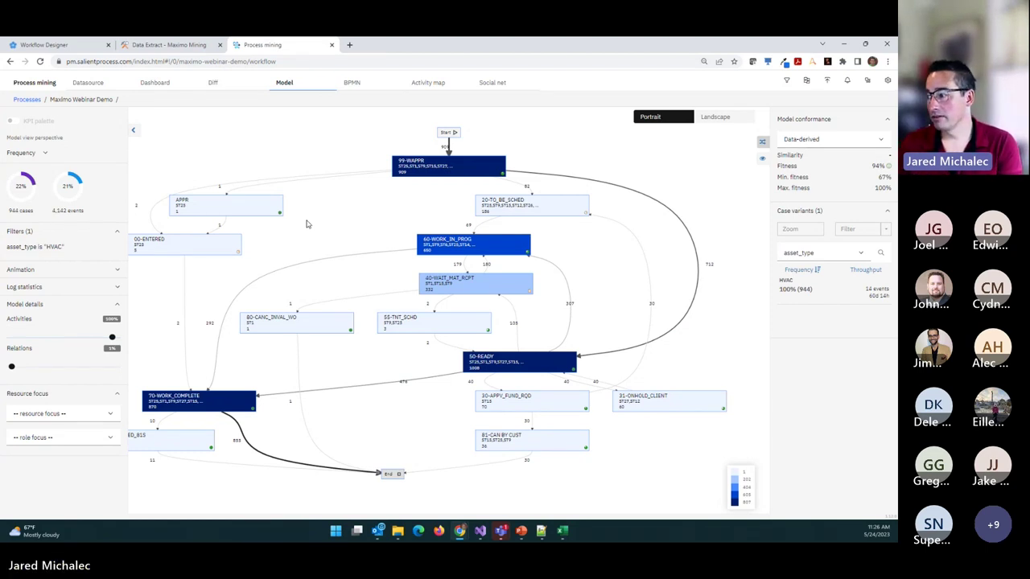
Examine the 99-WAPPR activity's statistics by resource and by hasfollowupwork in the filtered model
{"action": "left_click", "coordinate": [426, 173]}
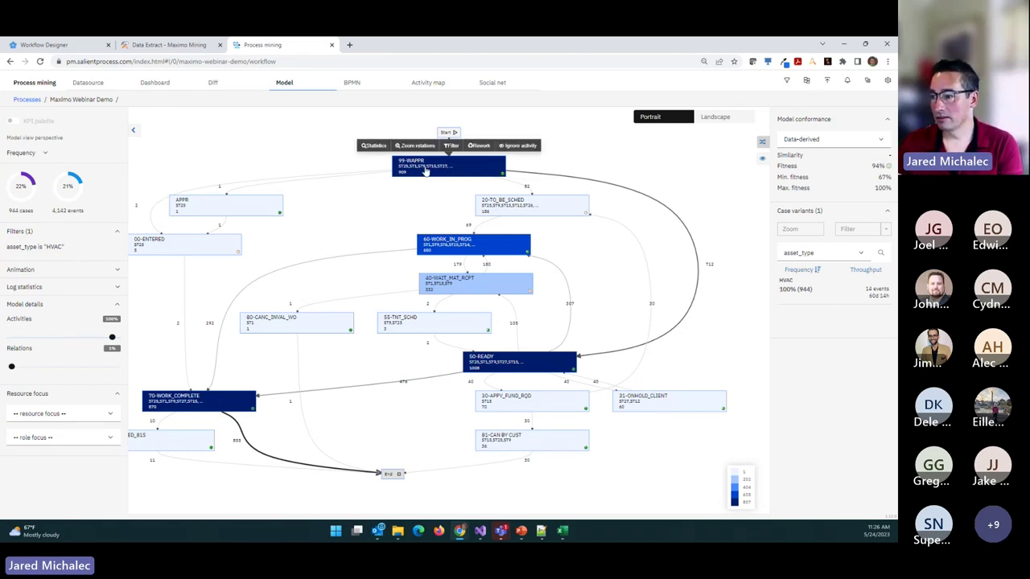
{"action": "left_click", "coordinate": [374, 149]}
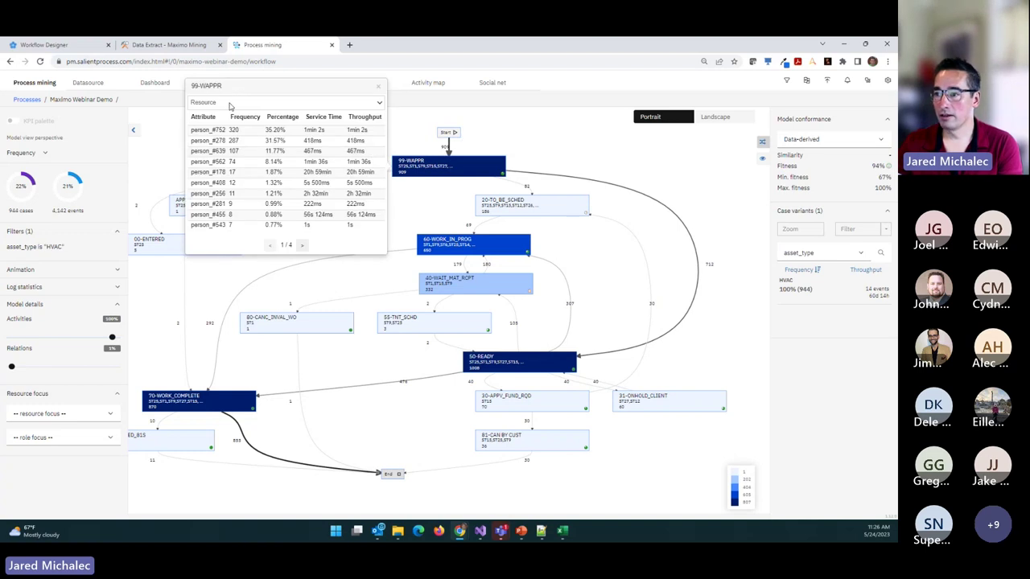
{"action": "left_click", "coordinate": [232, 102]}
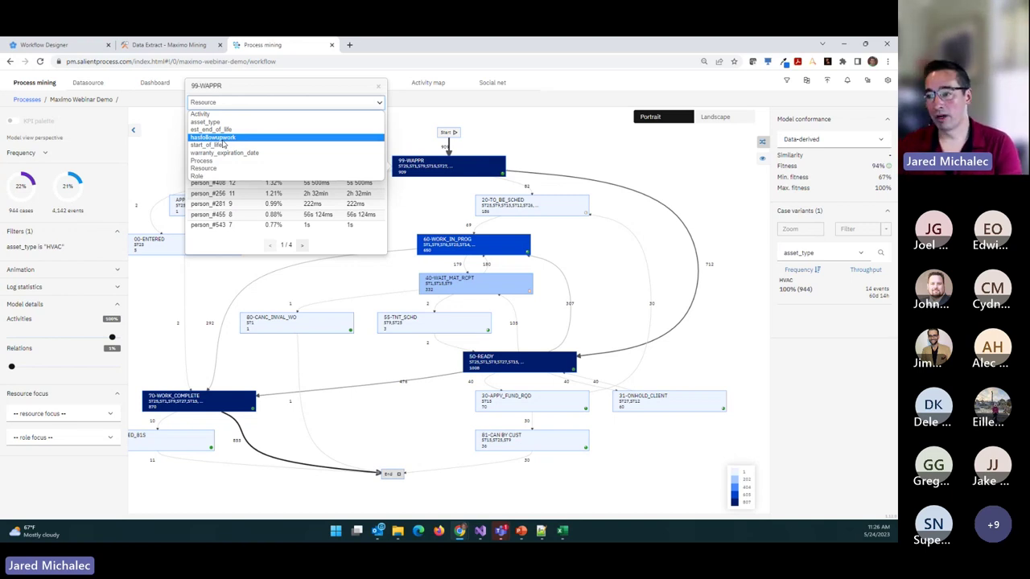
{"action": "key", "text": "Escape"}
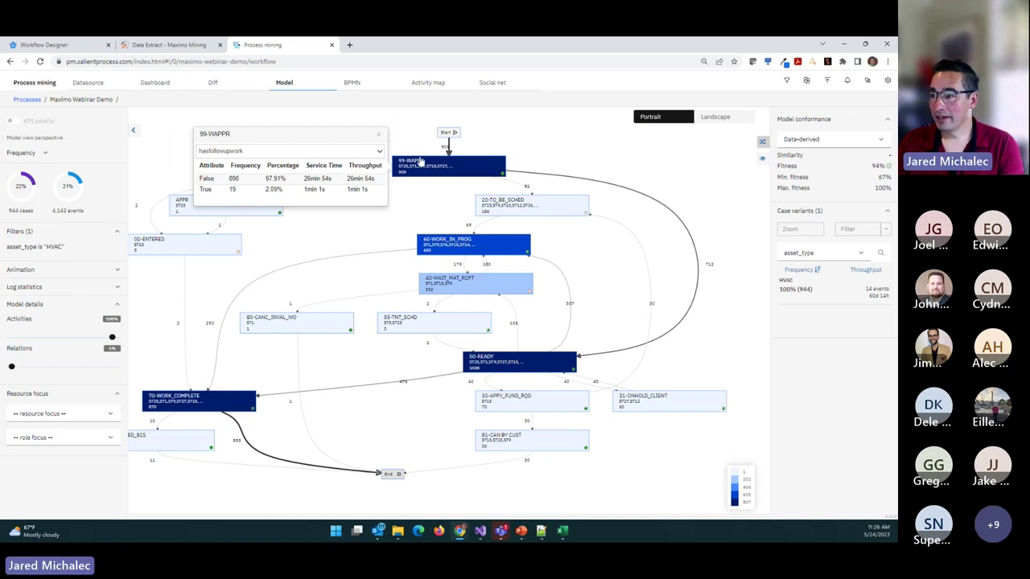
{"action": "left_click", "coordinate": [378, 135]}
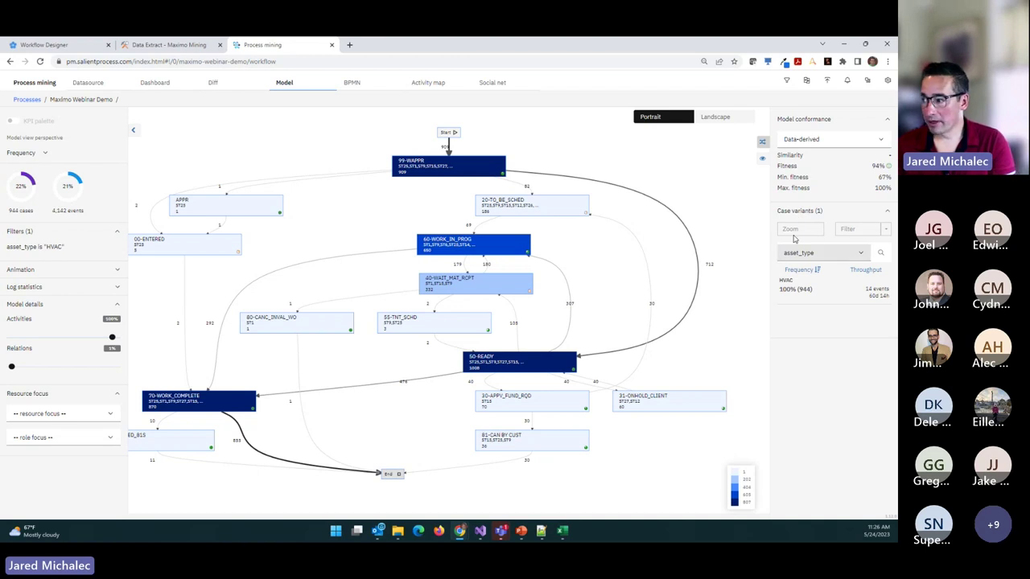
Run rules discovery on the BPMN diagram and examine the 50-READY to 40-WAIT_MAT_RCPT rule, including its migrants breakdown
{"action": "left_click", "coordinate": [352, 82]}
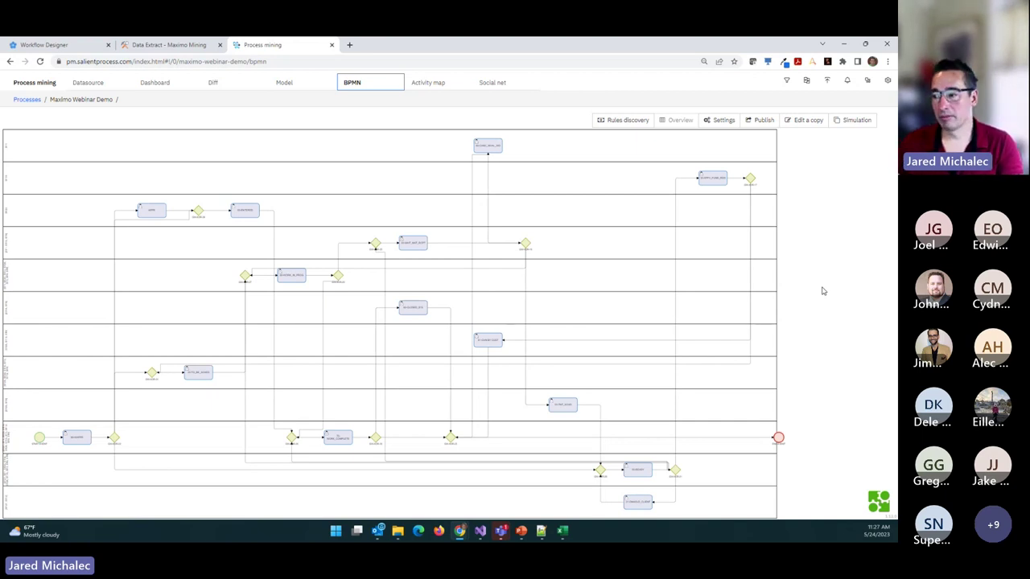
{"action": "left_click", "coordinate": [613, 120]}
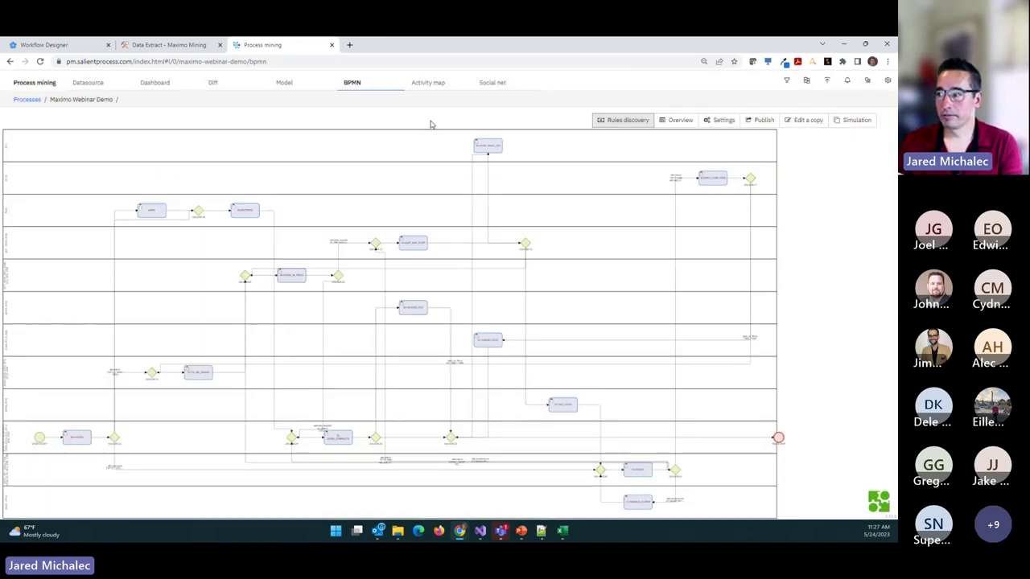
{"action": "left_click", "coordinate": [681, 120]}
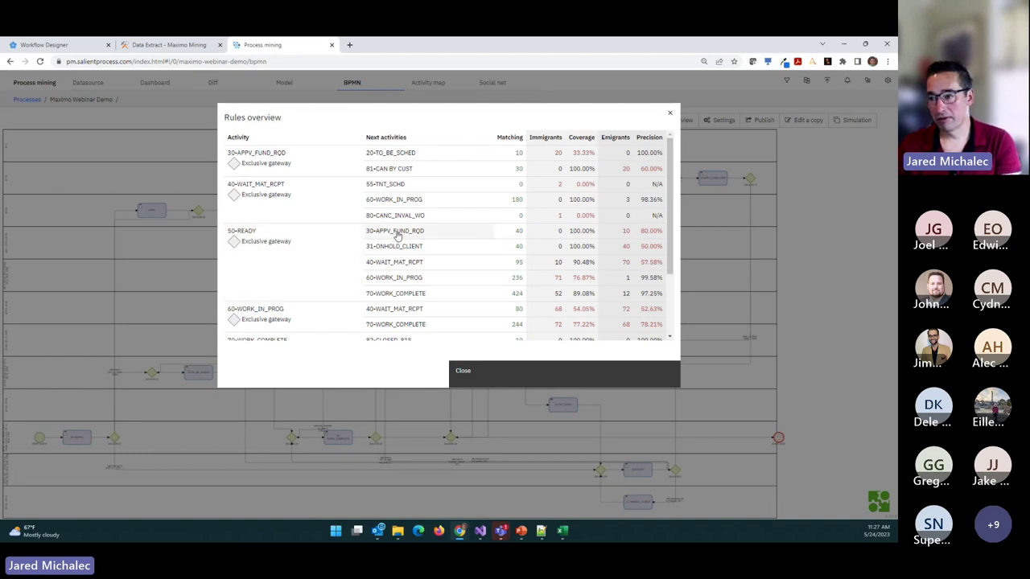
{"action": "left_click", "coordinate": [405, 263]}
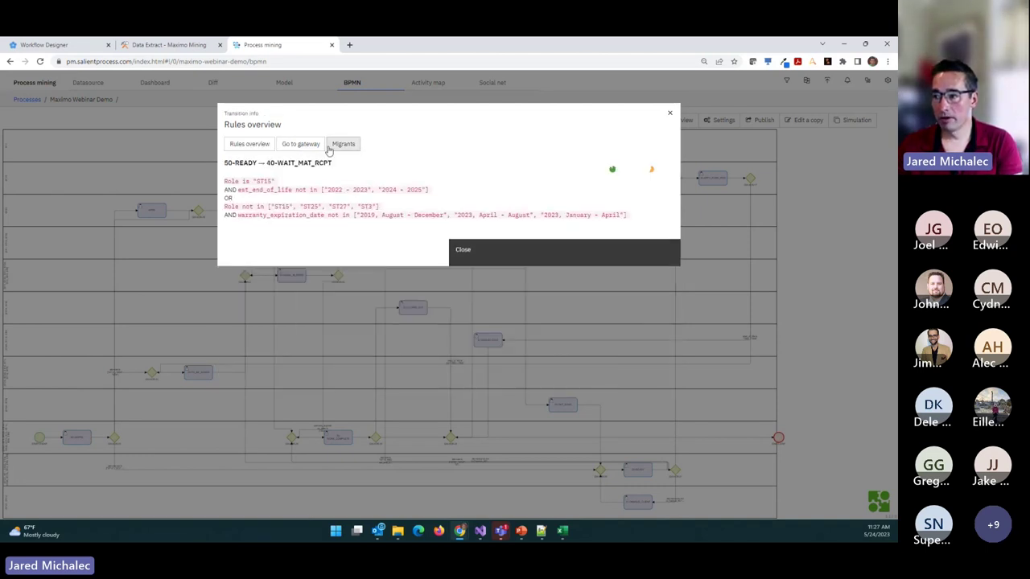
{"action": "left_click", "coordinate": [344, 147]}
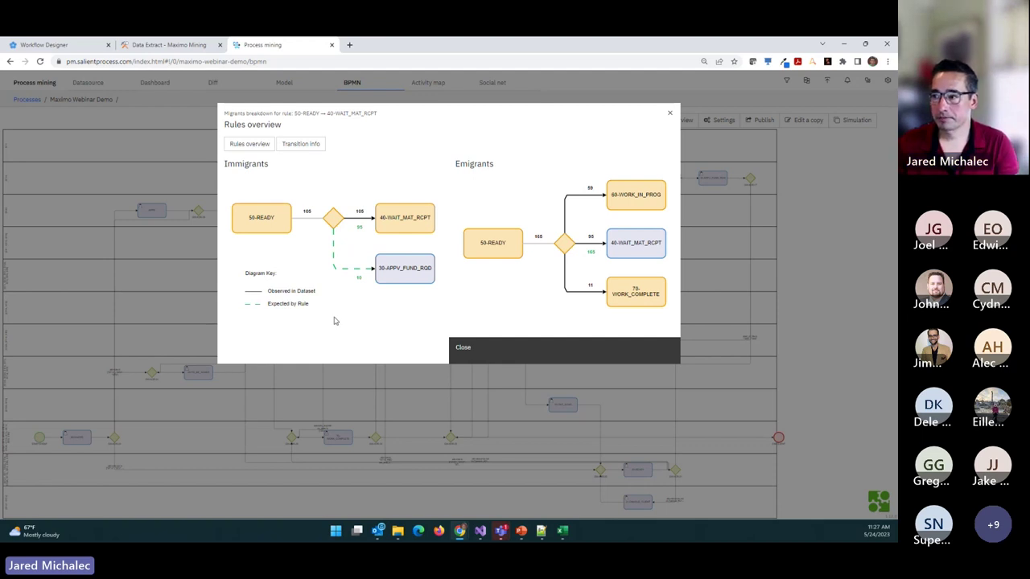
{"action": "left_click", "coordinate": [482, 352]}
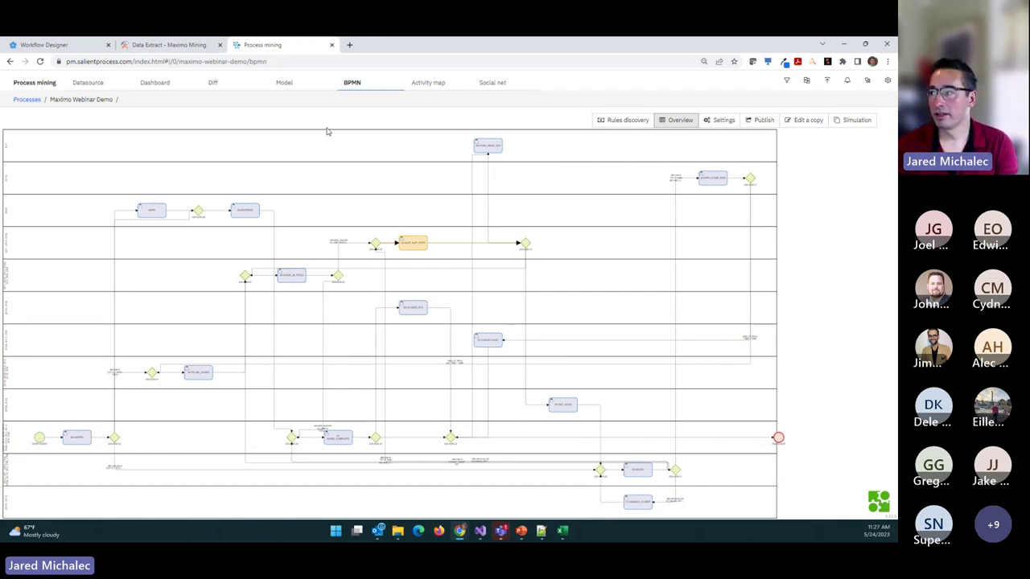
Open the Analytics project overview dashboard and inspect the process path of the case with the longest lead time
{"action": "left_click", "coordinate": [867, 81]}
{"action": "left_click", "coordinate": [829, 100]}
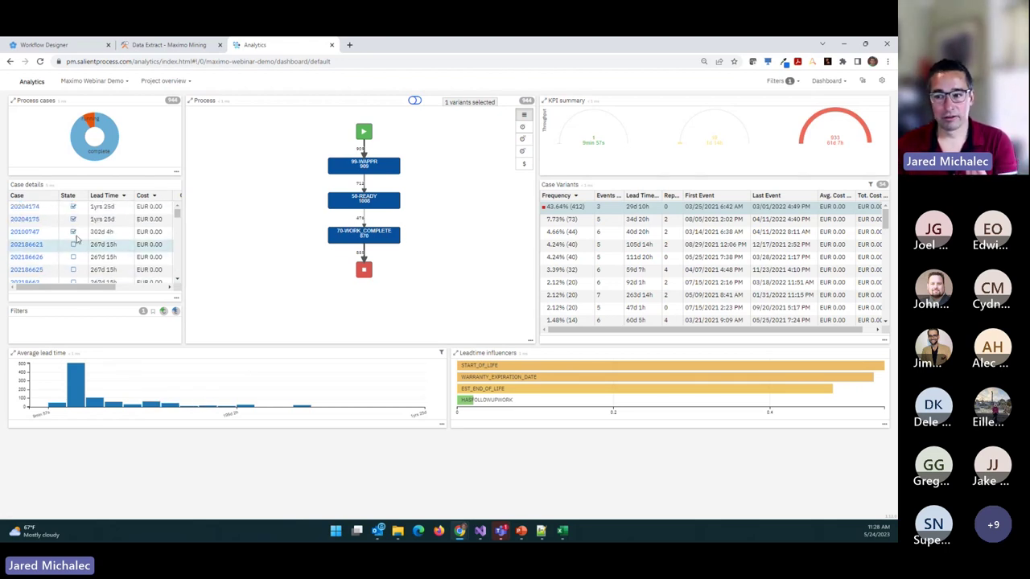
{"action": "left_click", "coordinate": [25, 206]}
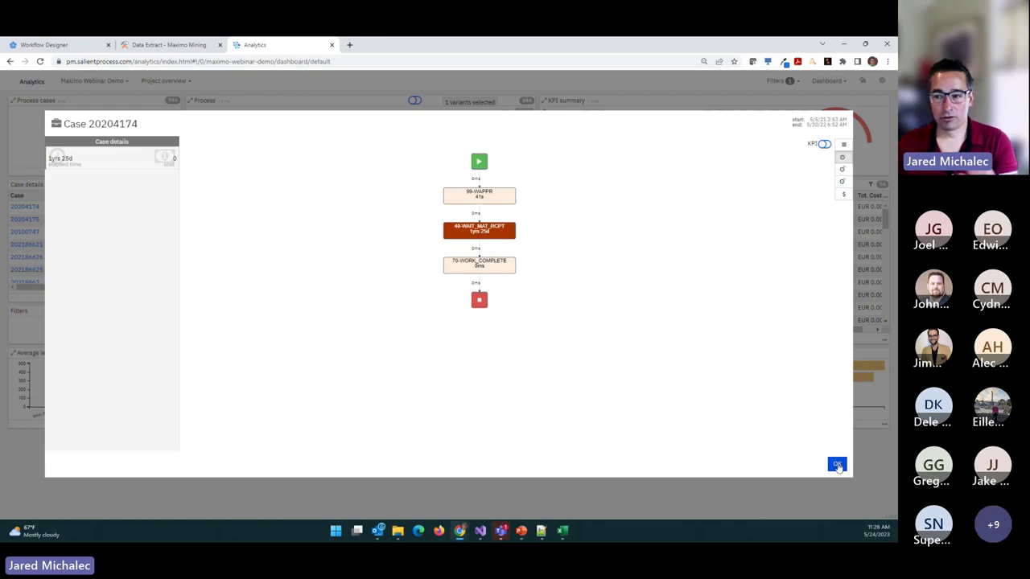
{"action": "left_click", "coordinate": [837, 465]}
Inspect the process path of one of the unfinished cases with a 267d 15h lead time under different duration perspectives
{"action": "scroll", "coordinate": [32, 257], "scroll_direction": "down", "scroll_amount": 2}
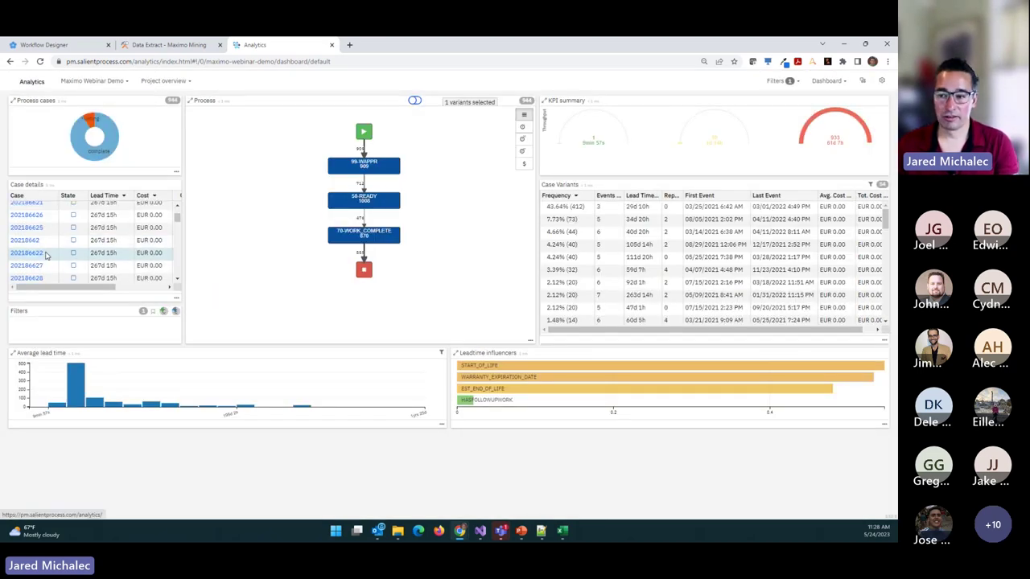
{"action": "scroll", "coordinate": [31, 266], "scroll_direction": "down", "scroll_amount": 1}
{"action": "left_click", "coordinate": [29, 268]}
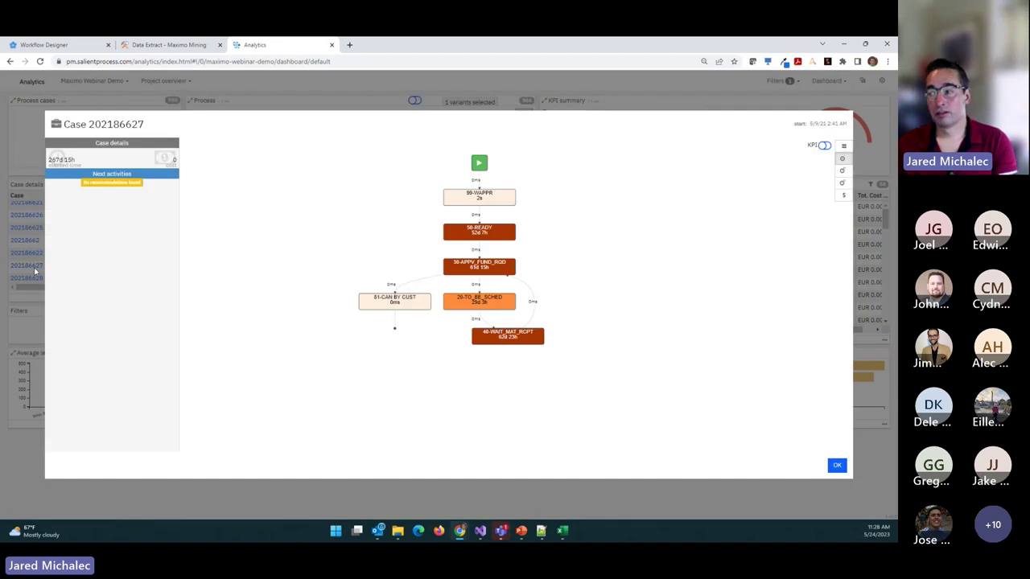
{"action": "left_click", "coordinate": [842, 172]}
{"action": "left_click", "coordinate": [842, 183]}
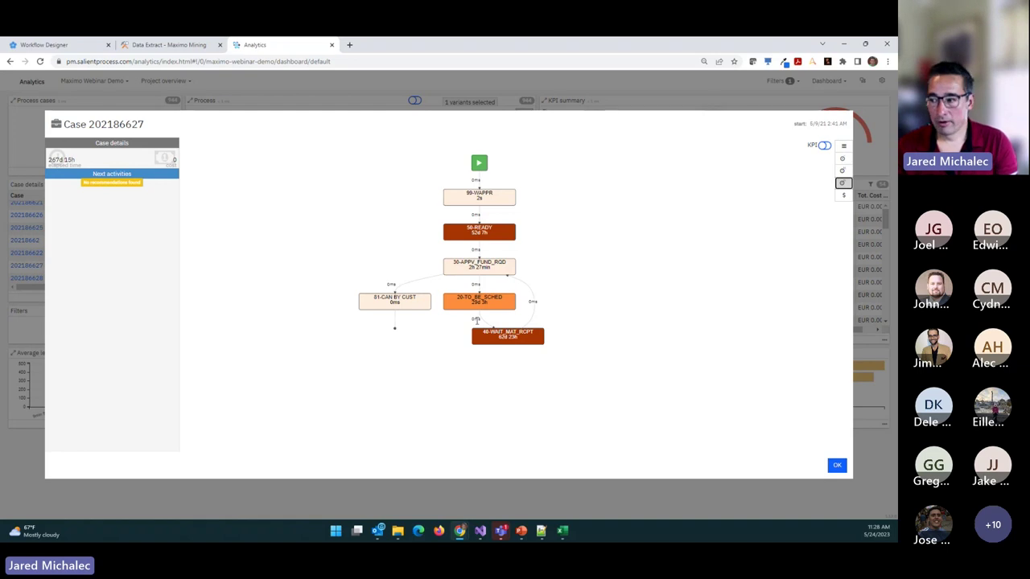
{"action": "left_click", "coordinate": [836, 466]}
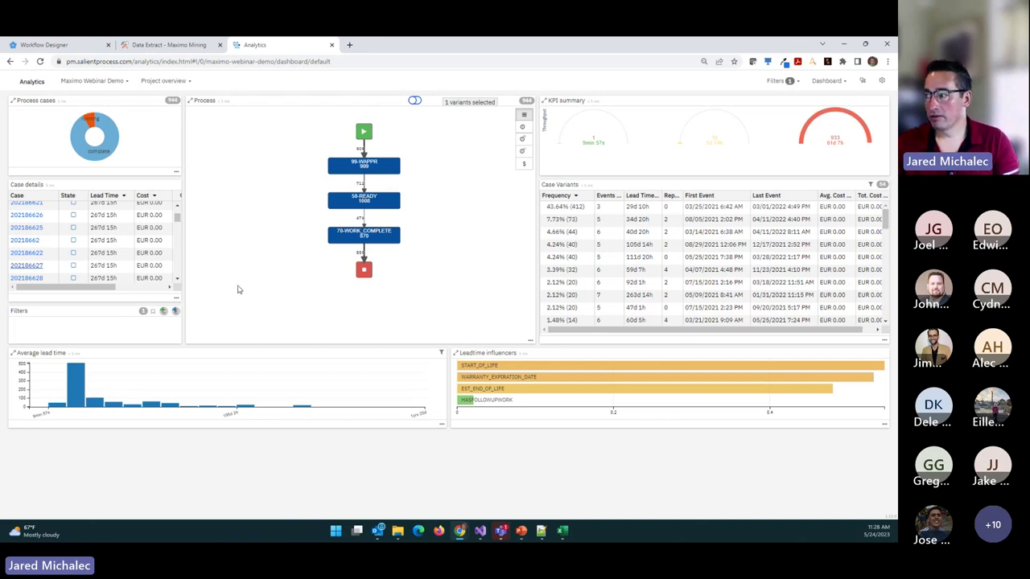
Check which filters are applied to the dashboard
{"action": "left_click", "coordinate": [788, 80]}
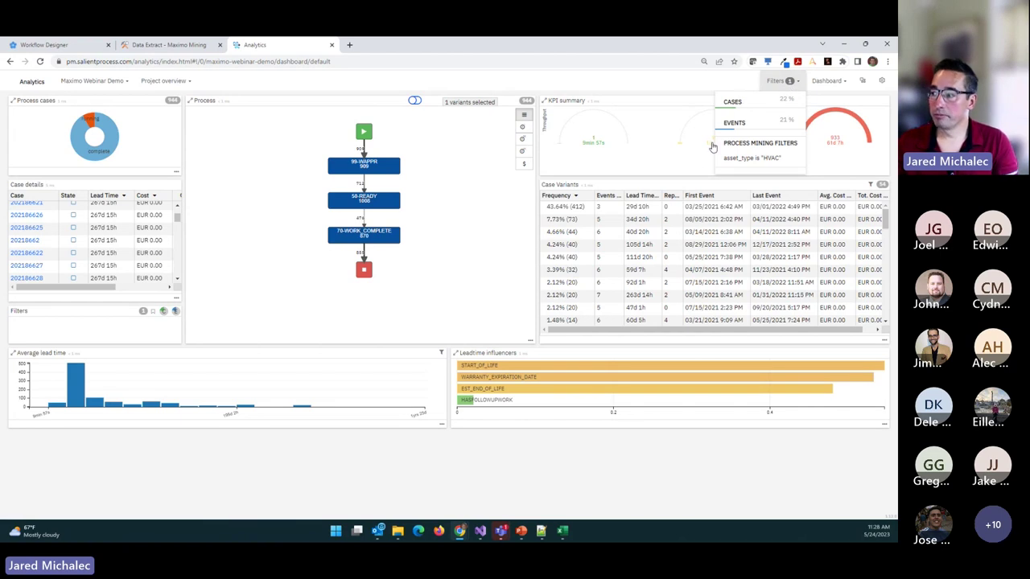